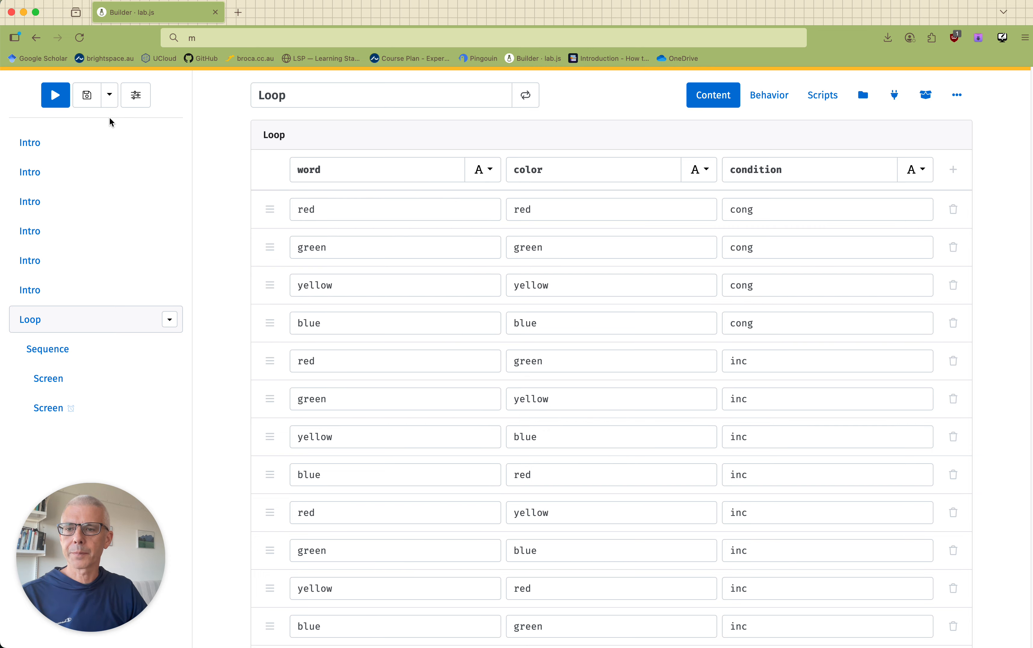
Start a preview of the experiment and advance through all the instruction screens to the first trial.
click(50, 97)
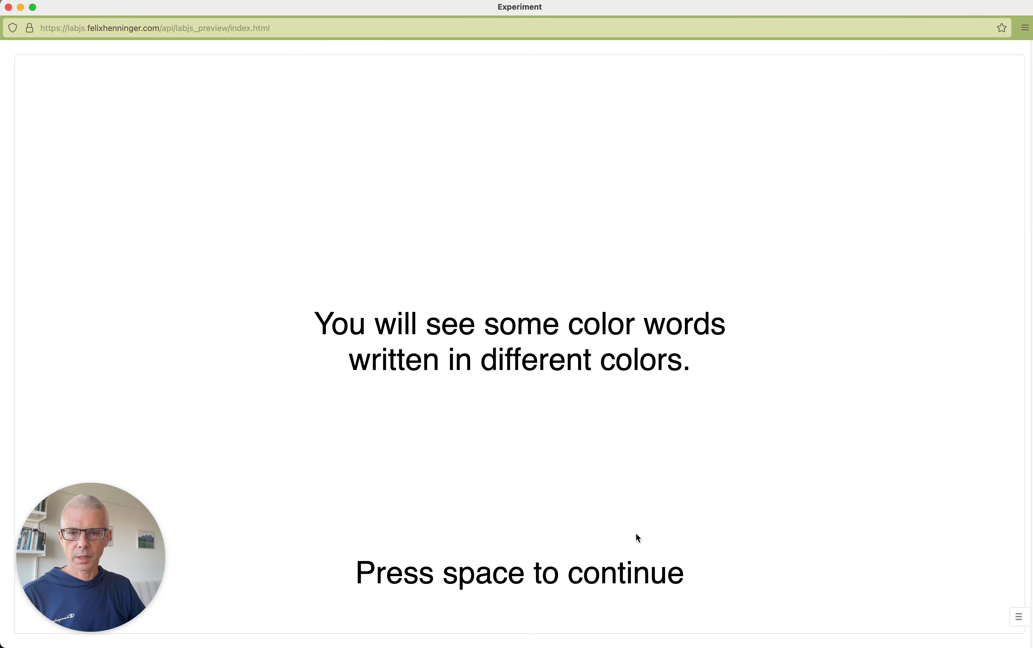
key(space)
key(space)
key(space)
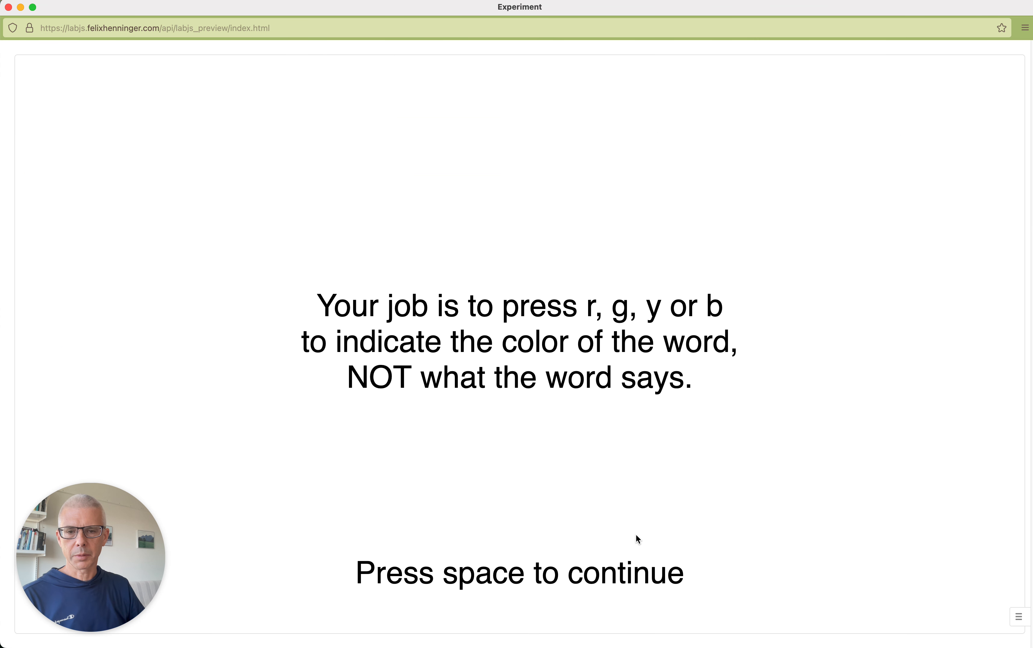
key(space)
key(space)
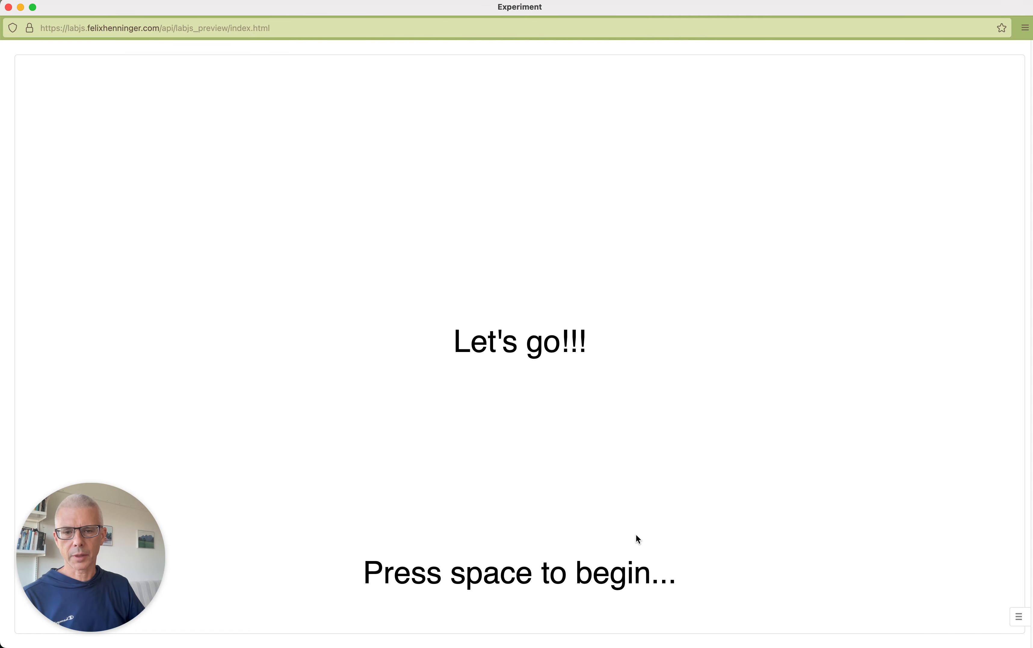
key(space)
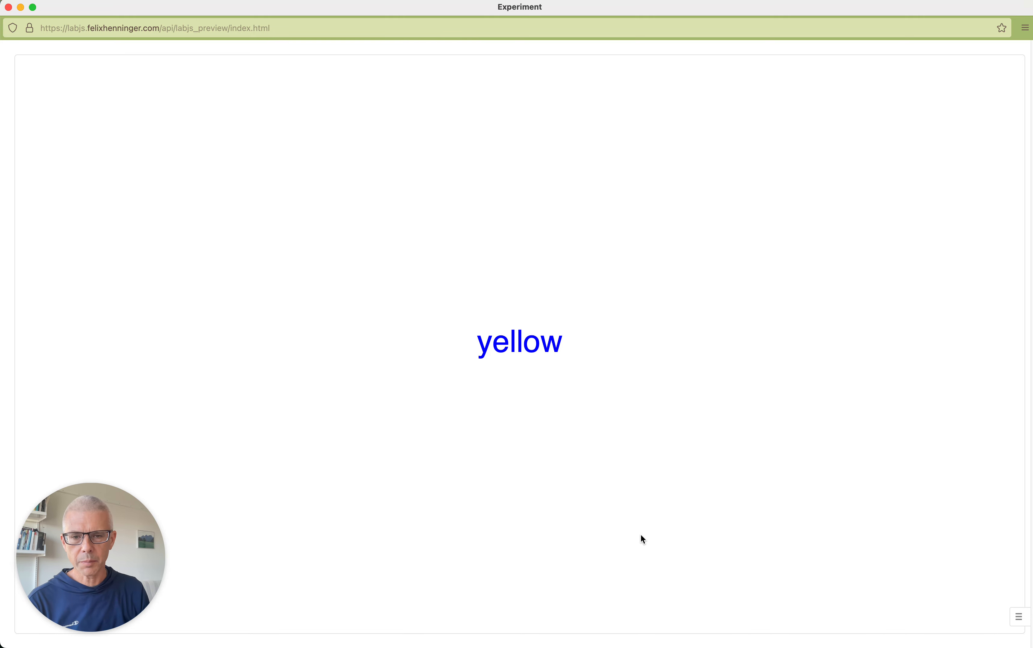
Answer four color-word trials as blue, green, green and blue, and close the experiment preview.
key(b)
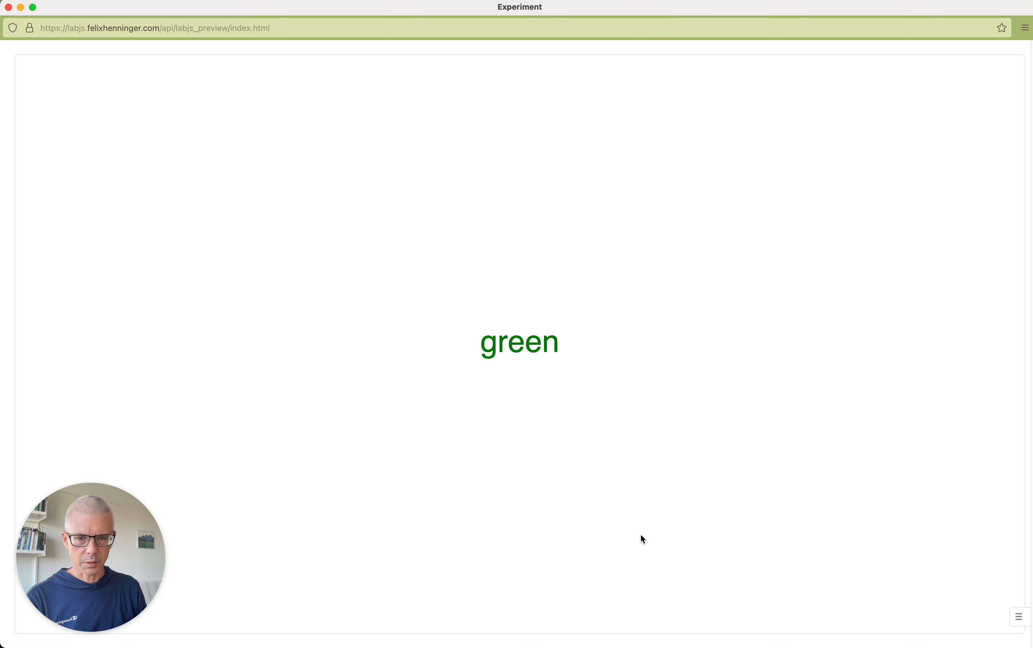
key(g)
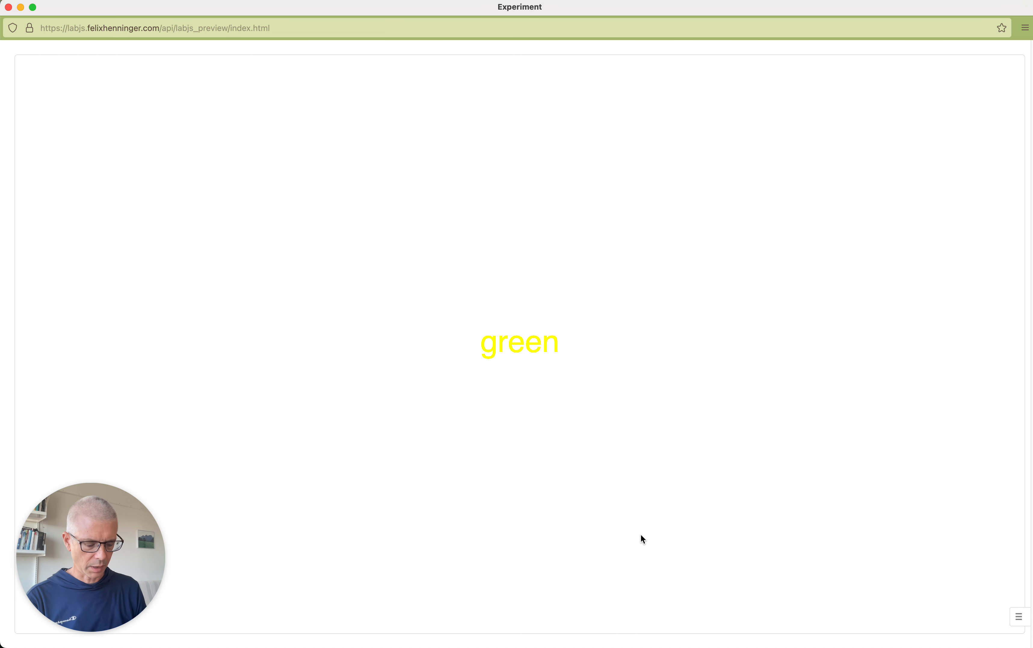
key(g)
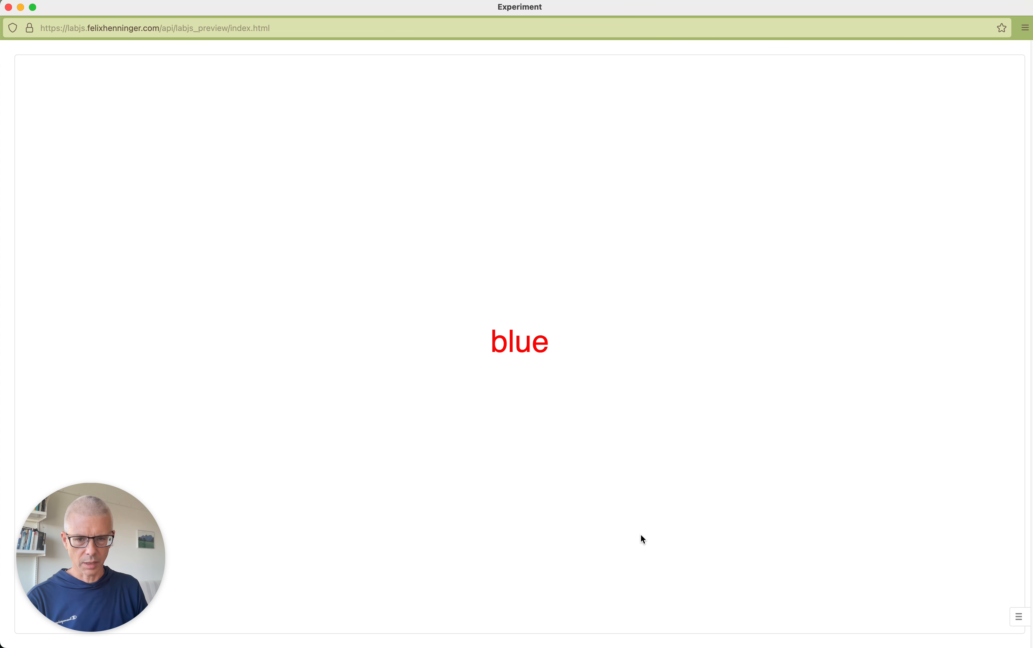
key(b)
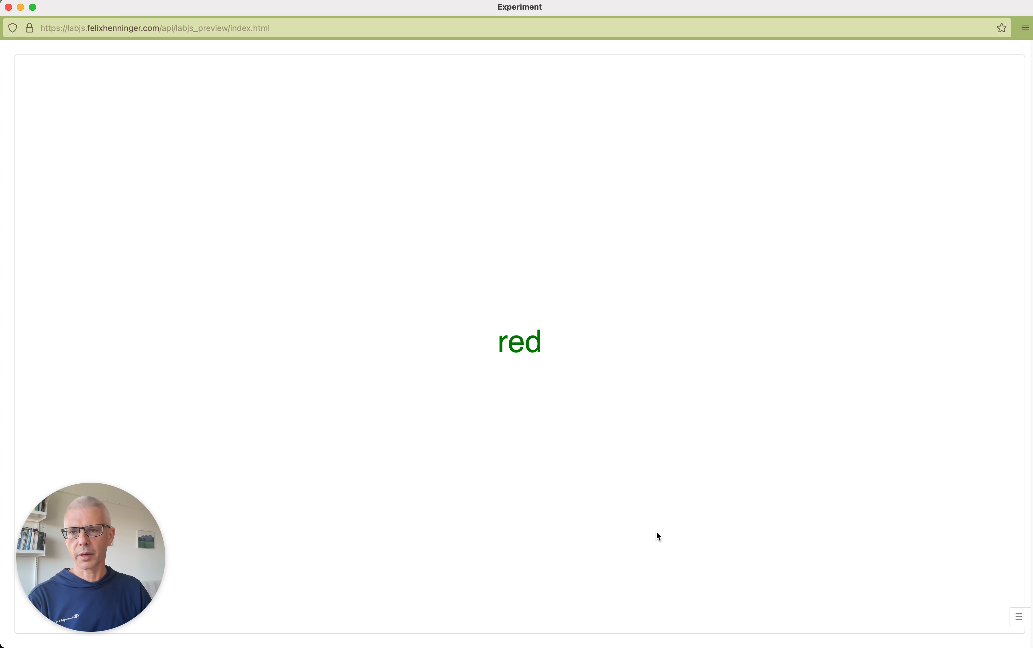
click(8, 7)
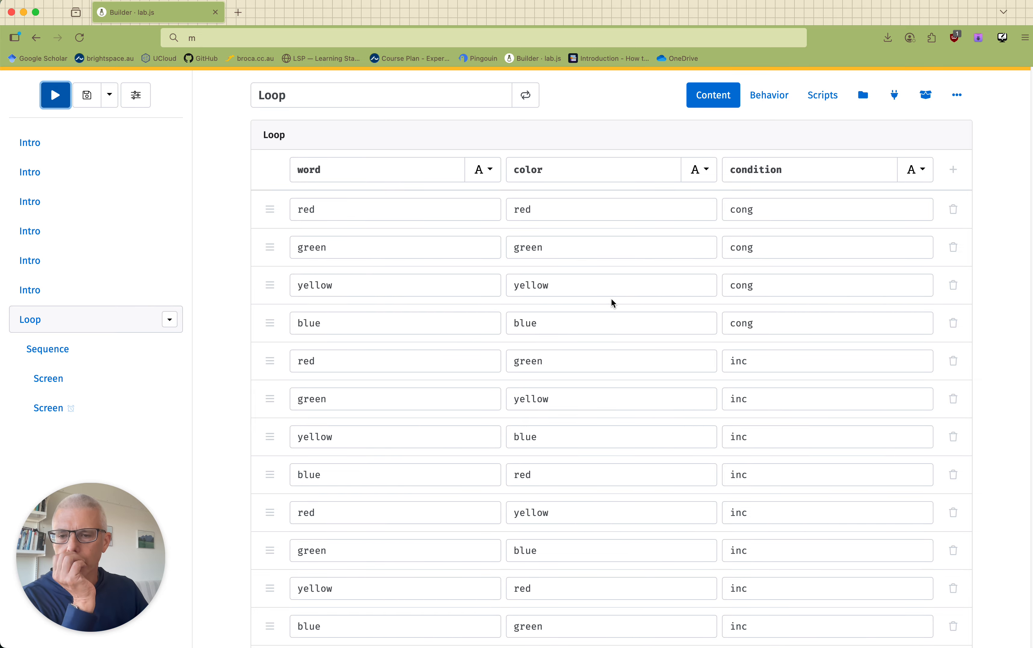
Examine the content of the first screen in the sequence, its response definitions and its correct response expression.
drag(48, 349, 47, 377)
click(49, 379)
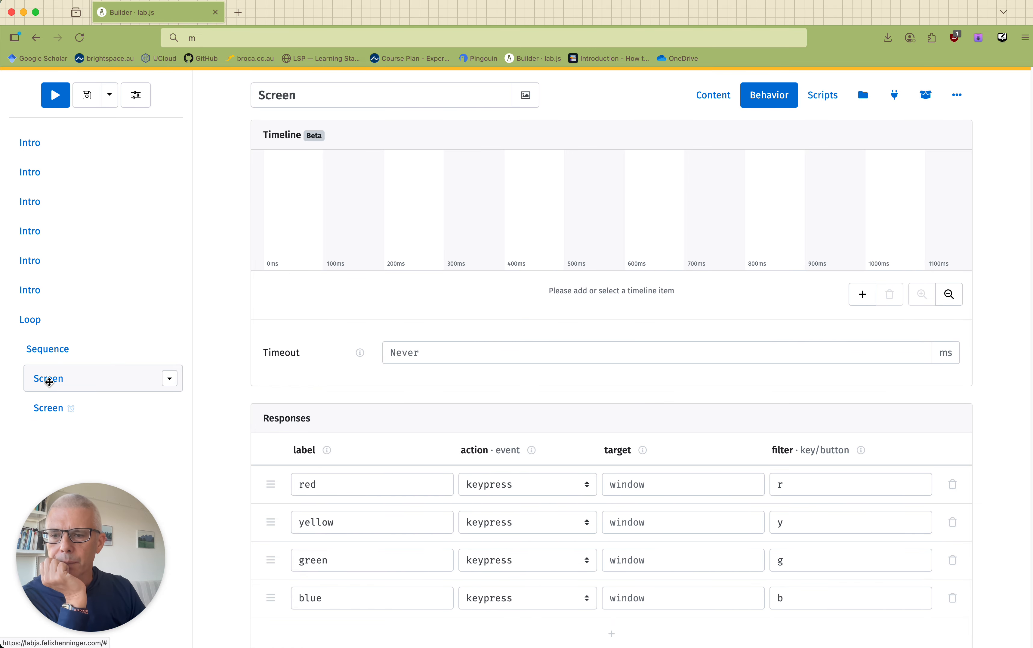
click(709, 98)
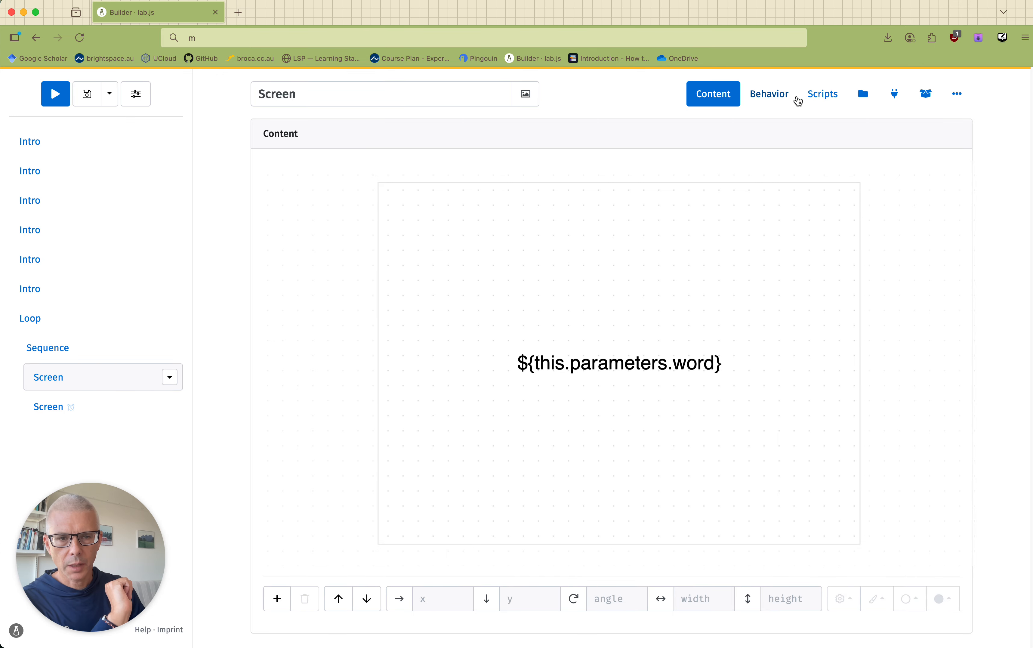
click(761, 95)
scroll(662, 459, down, 5)
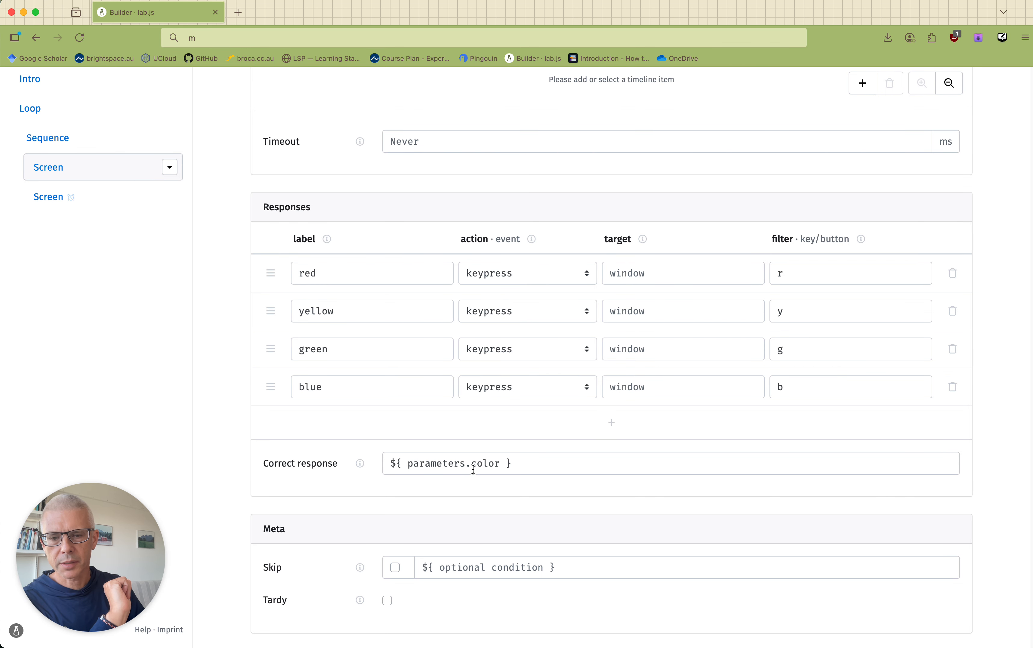
drag(503, 462, 474, 462)
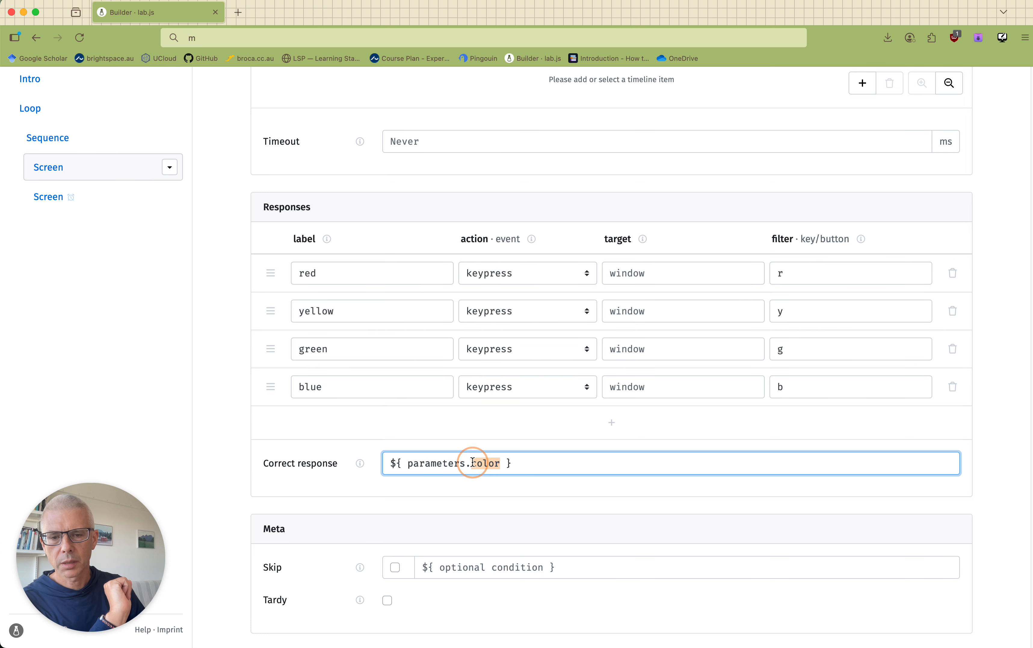
click(540, 466)
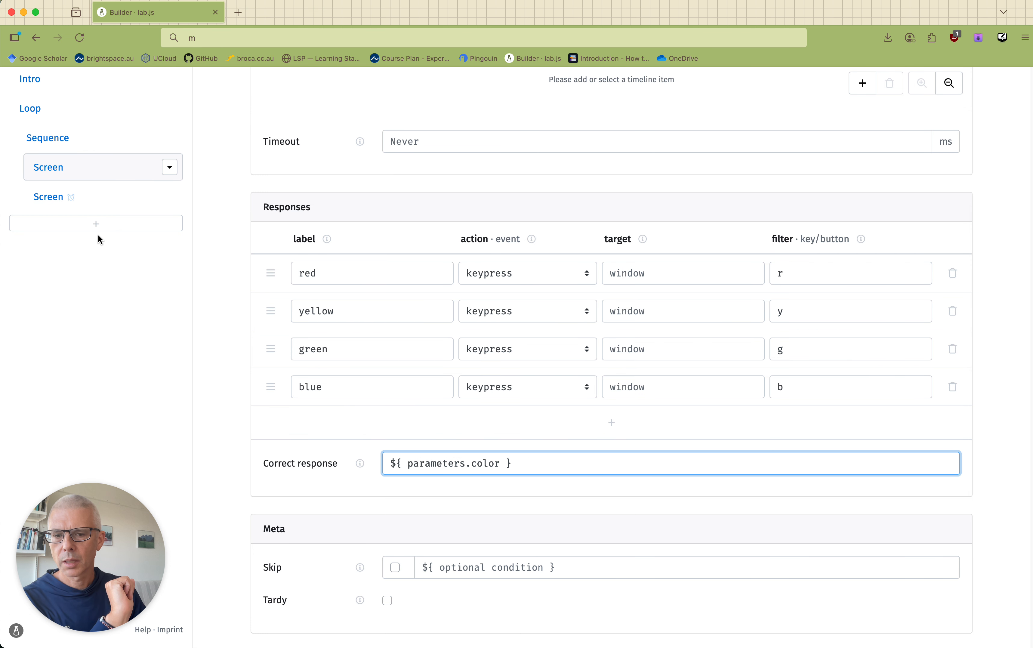
Compare the loop's word, color and condition values with the response labels and correct response of the first screen in the sequence.
scroll(100, 235, up, 3)
click(40, 189)
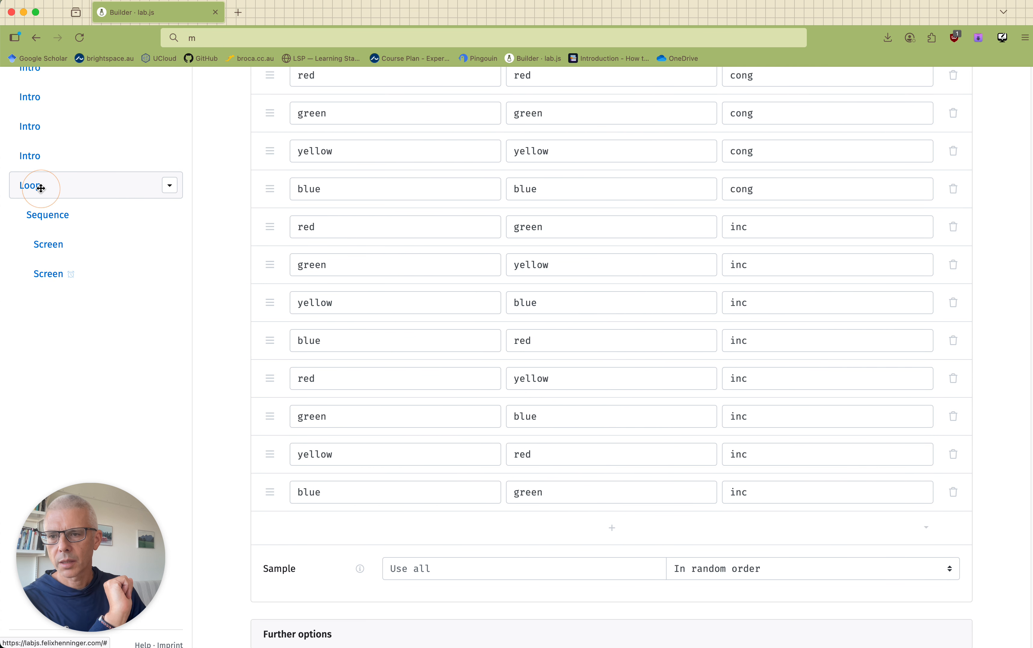
scroll(445, 249, up, 5)
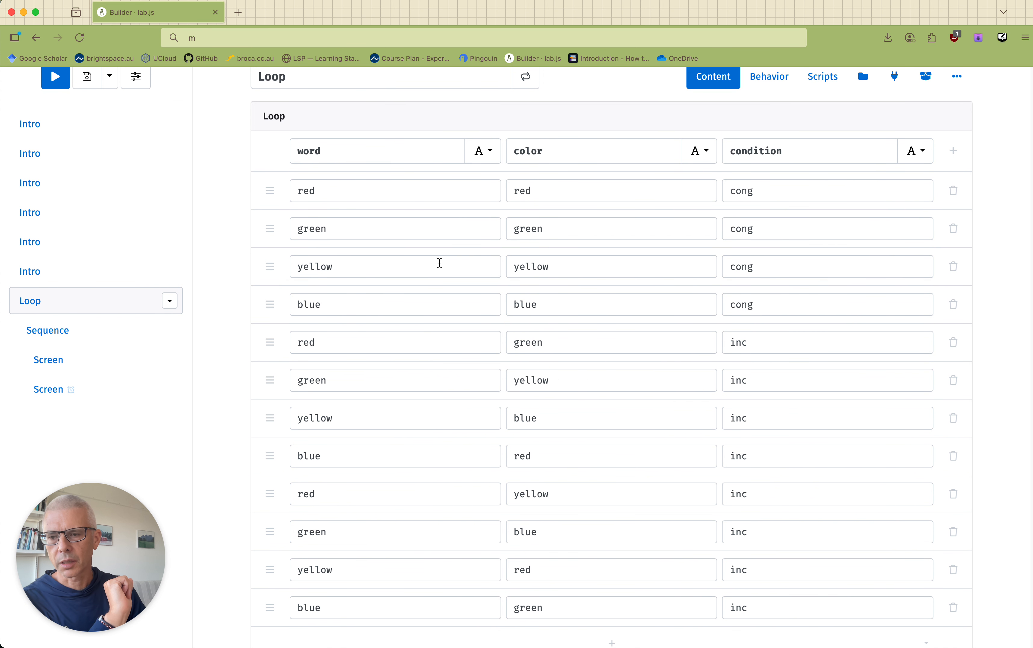
scroll(445, 257, up, 1)
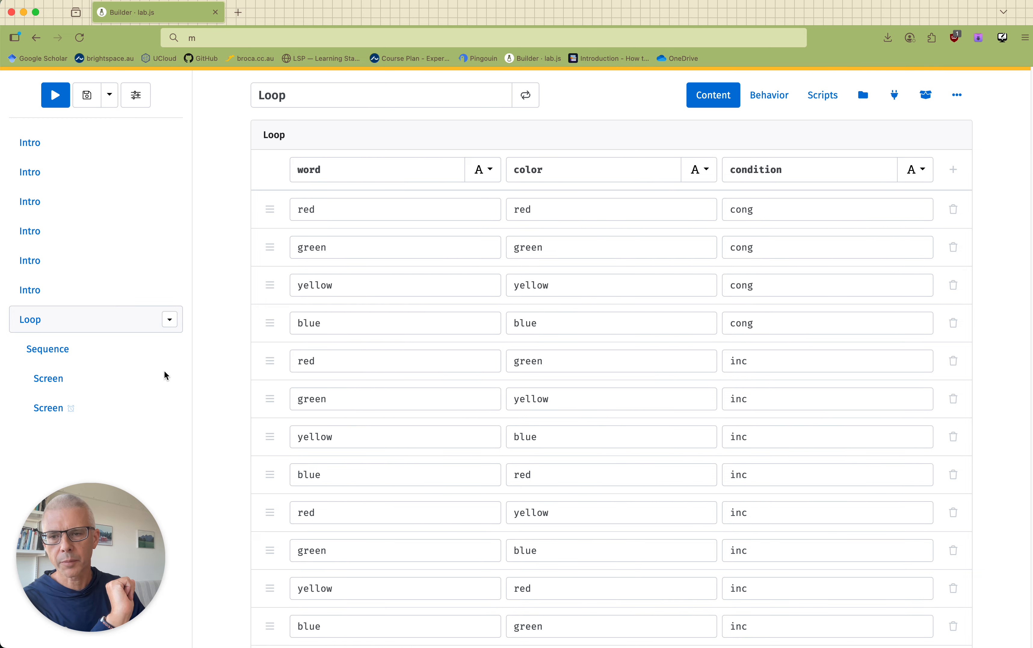
click(51, 378)
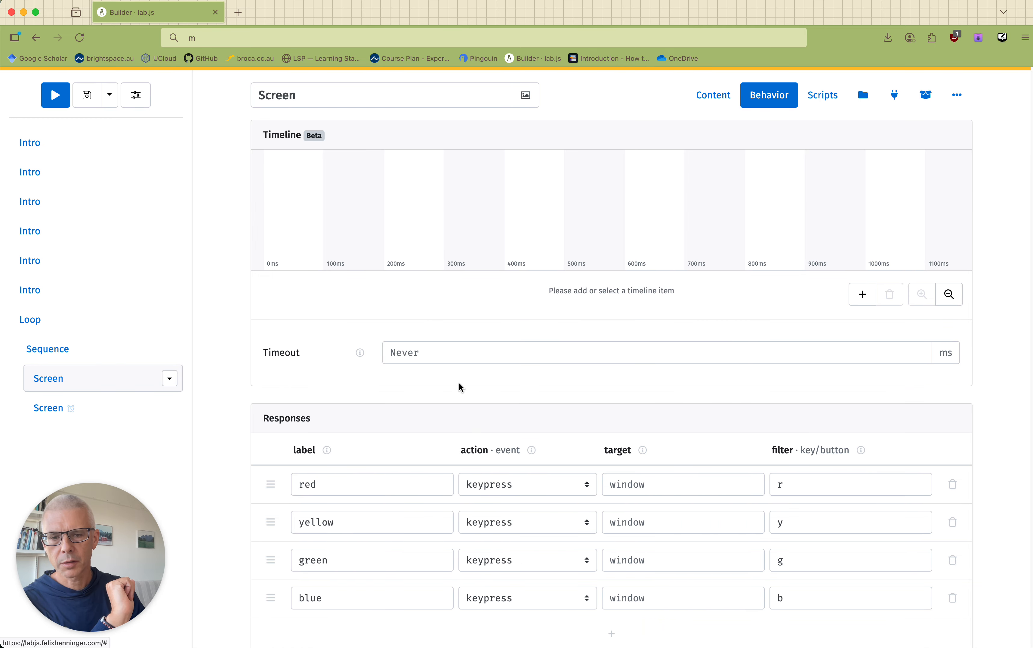
scroll(527, 395, down, 5)
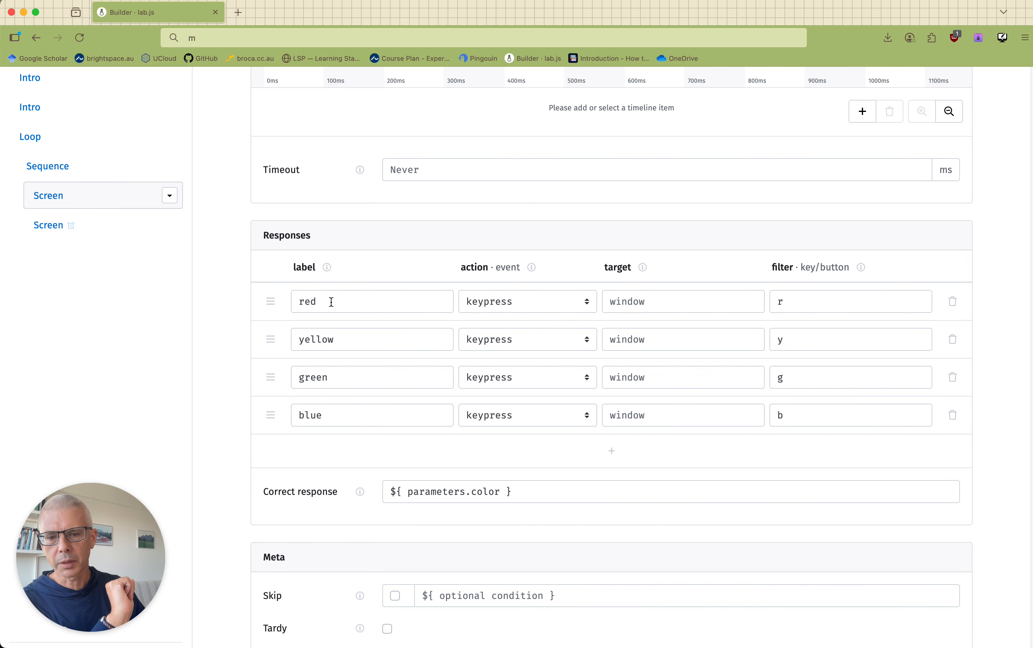
scroll(311, 320, down, 1)
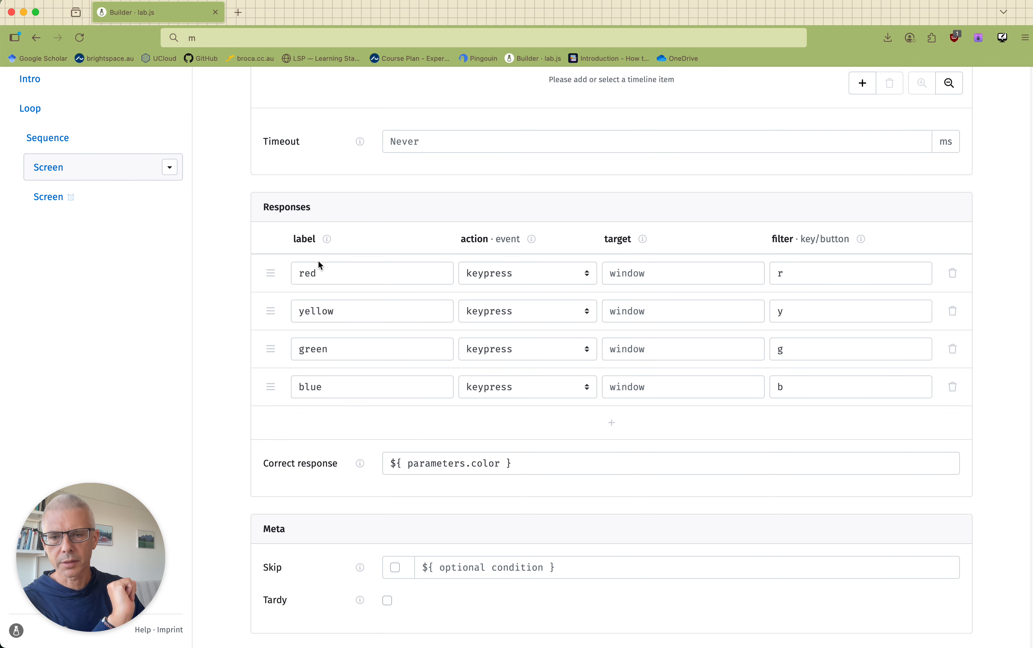
scroll(475, 464, up, 1)
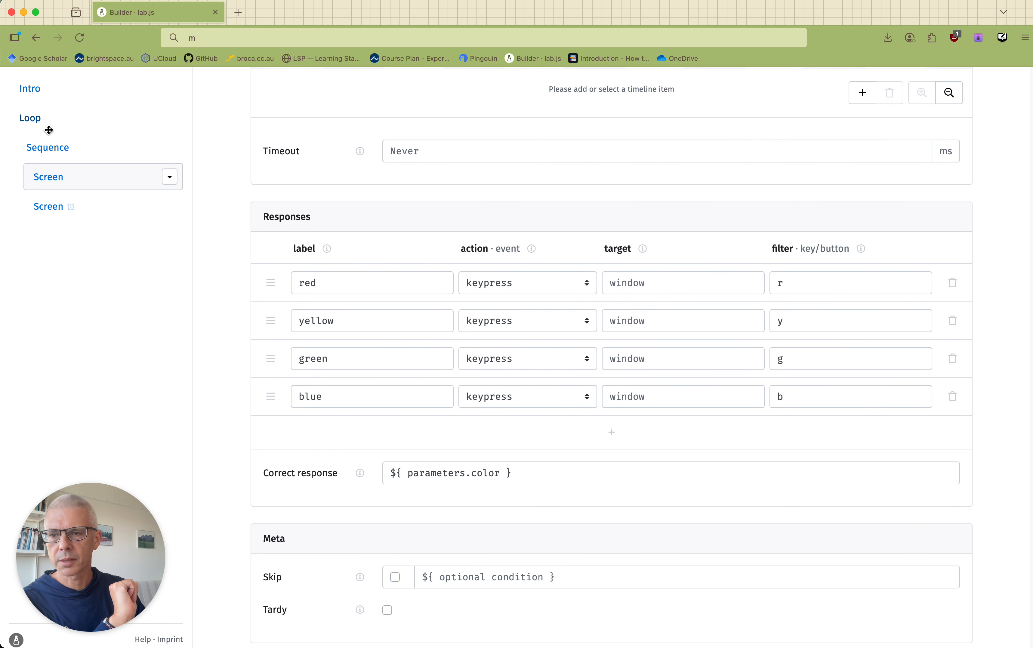
click(47, 119)
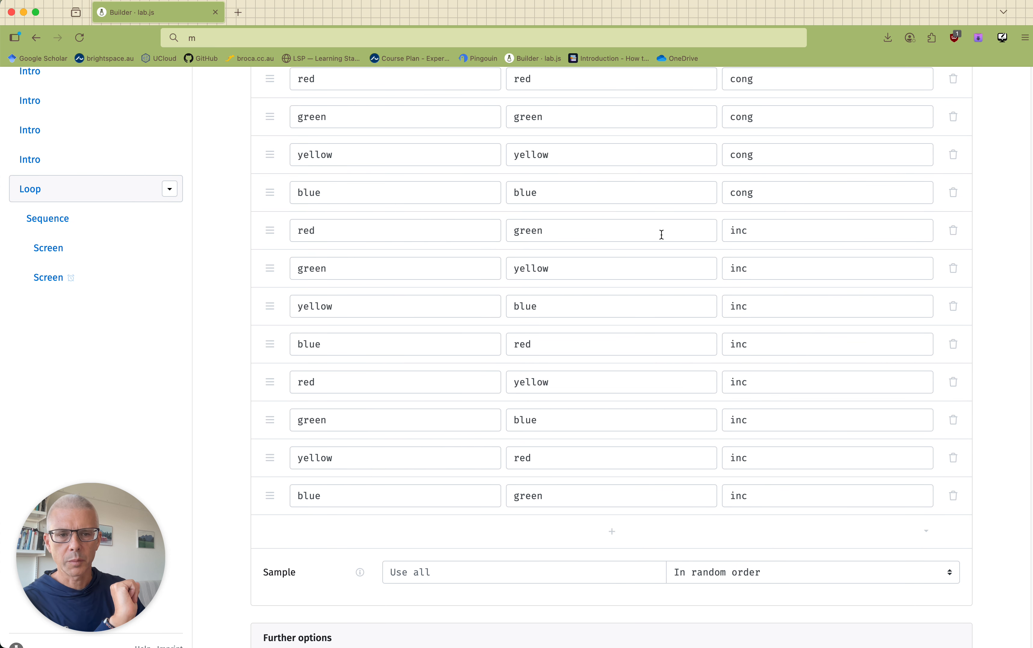
scroll(663, 235, up, 5)
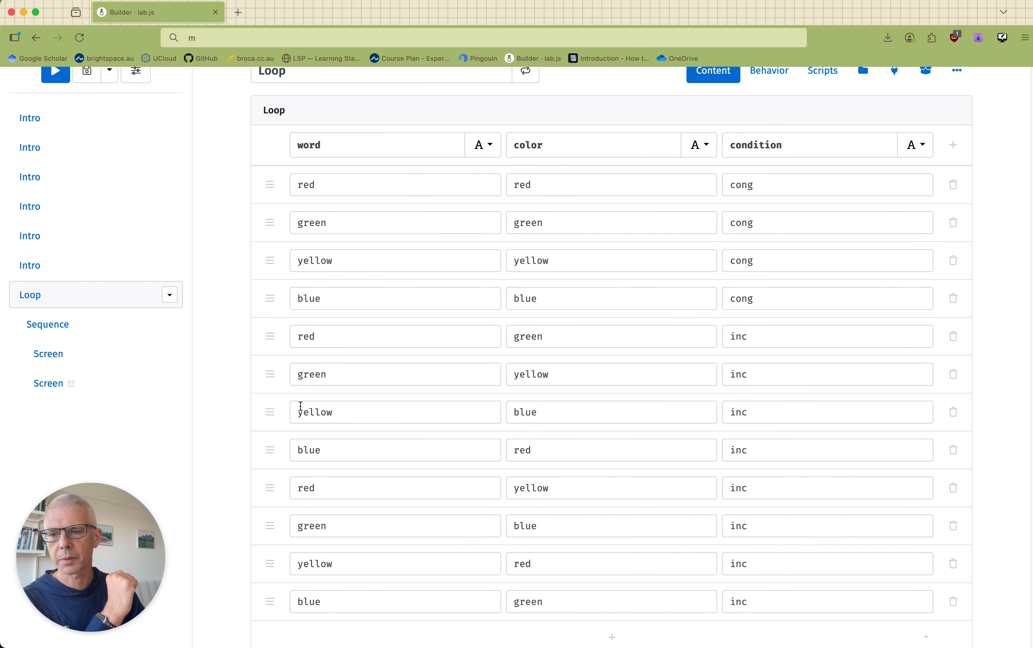
Preview the experiment again, advance through the instruction screens and answer the first trial as red.
mouse_move(62, 373)
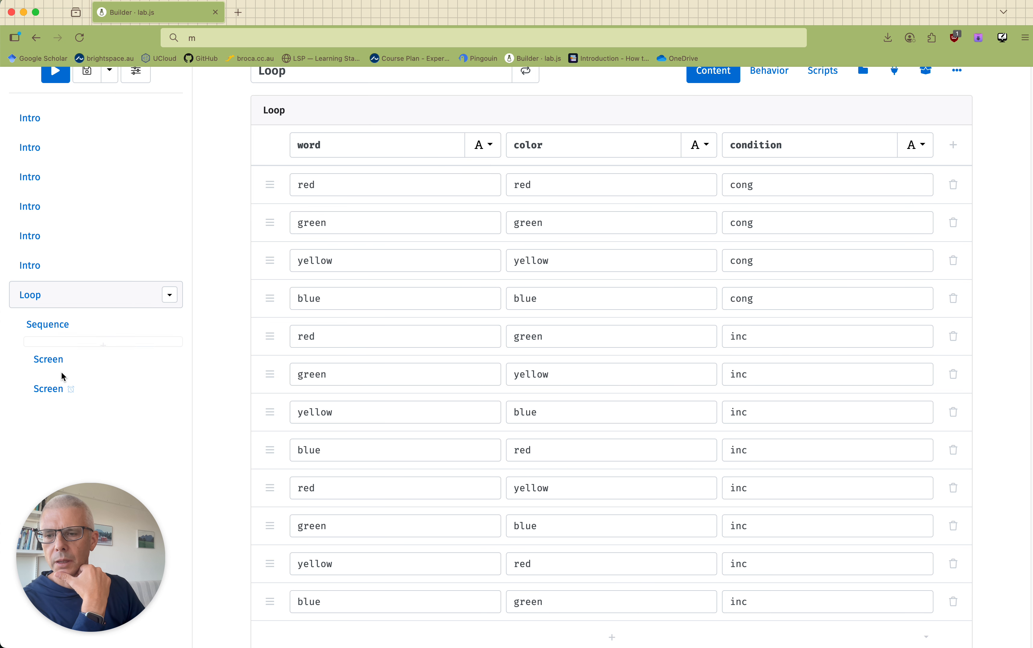
scroll(53, 170, up, 1)
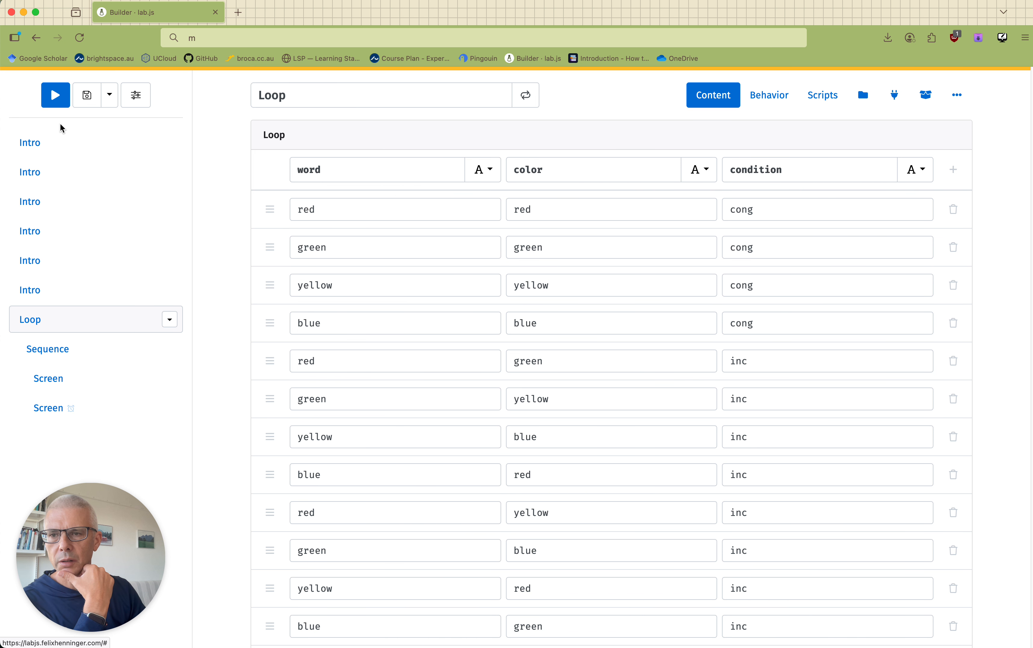
click(55, 97)
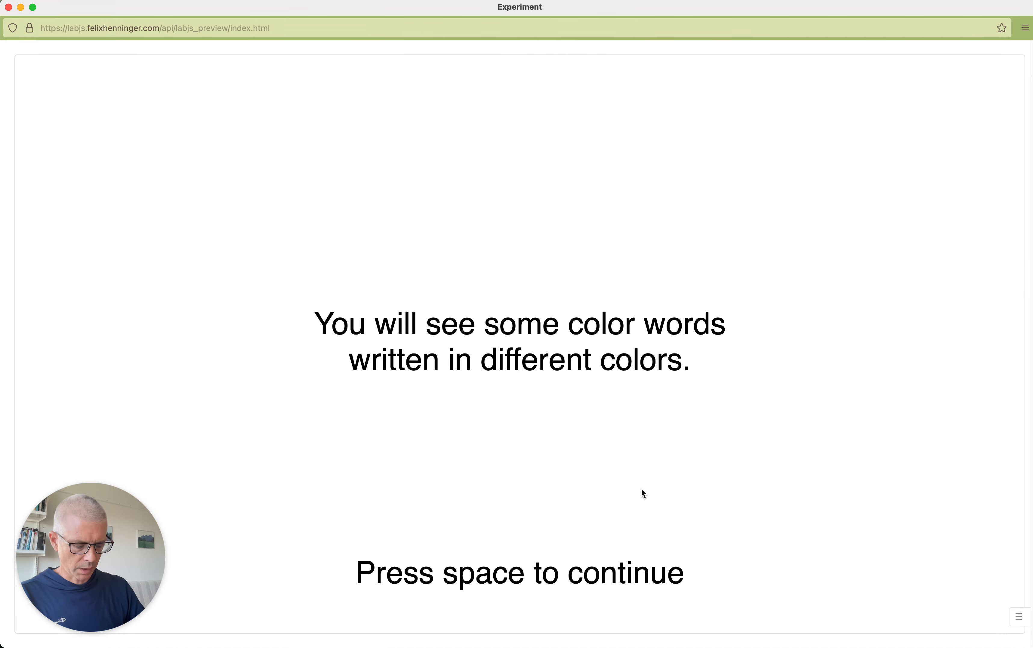
key(space)
key(space)
key(space)
key(space)
key(space)
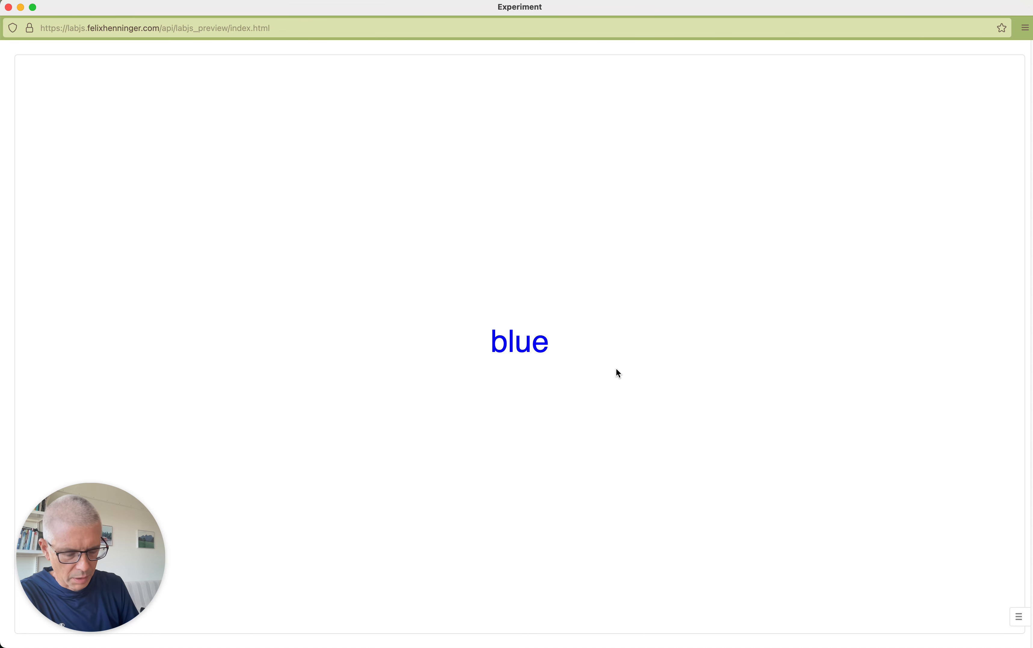
key(r)
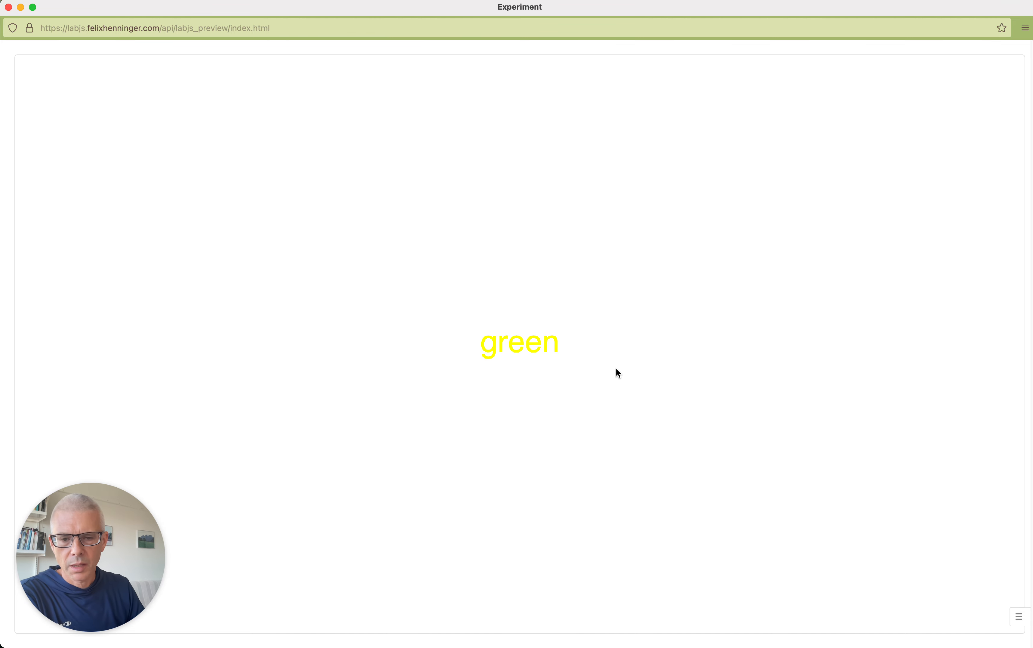
Show the recorded trial data, examine the correct column before and after answering the current trial as yellow, and close the preview.
click(1020, 619)
scroll(694, 563, down, 2)
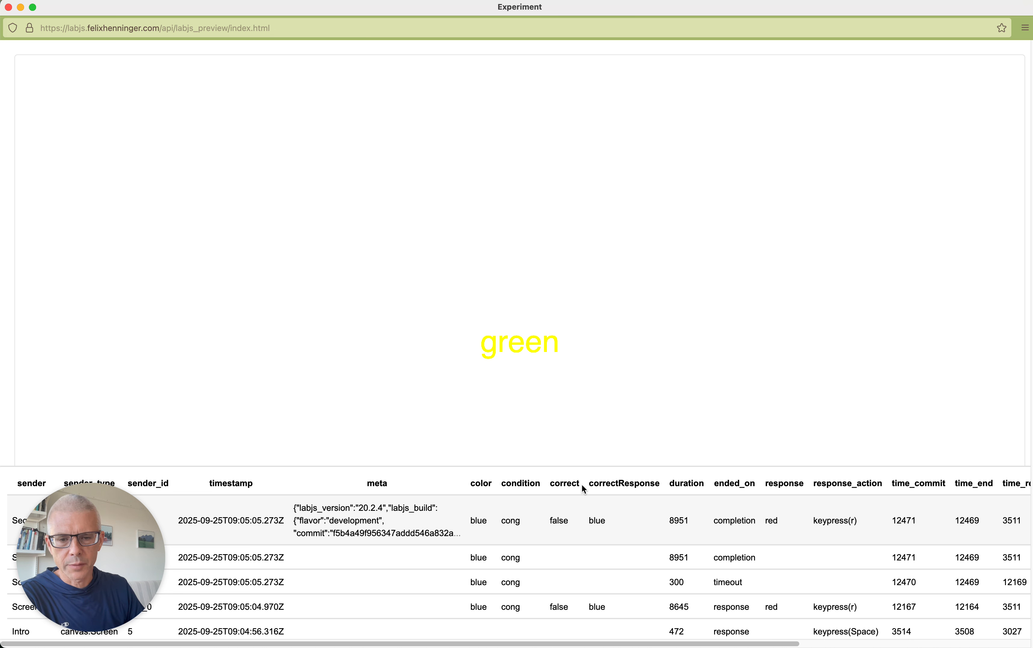
drag(551, 484, 591, 484)
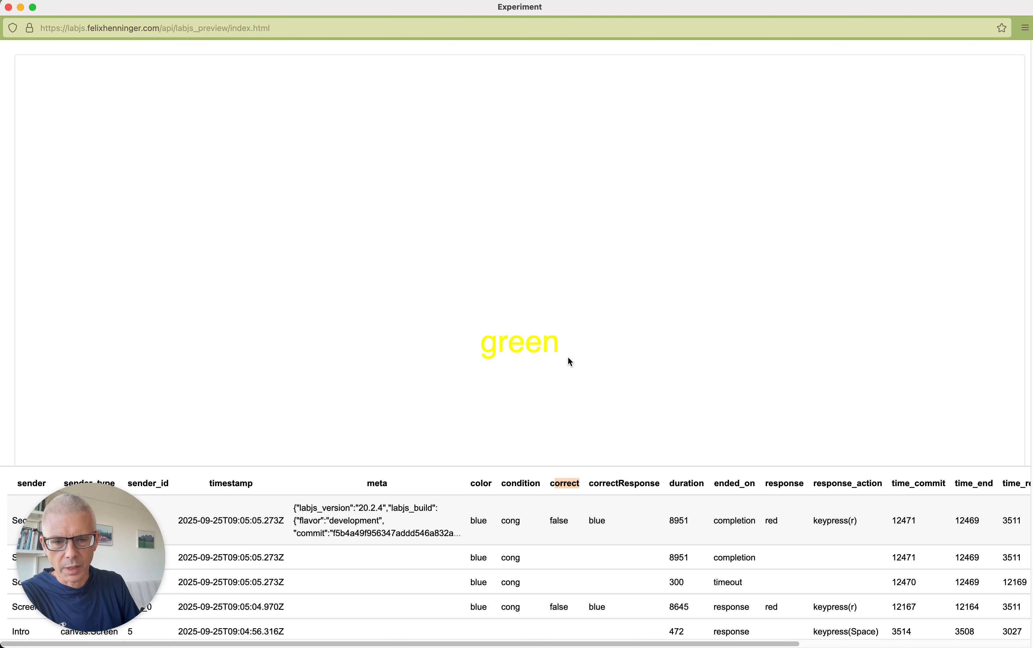
key(y)
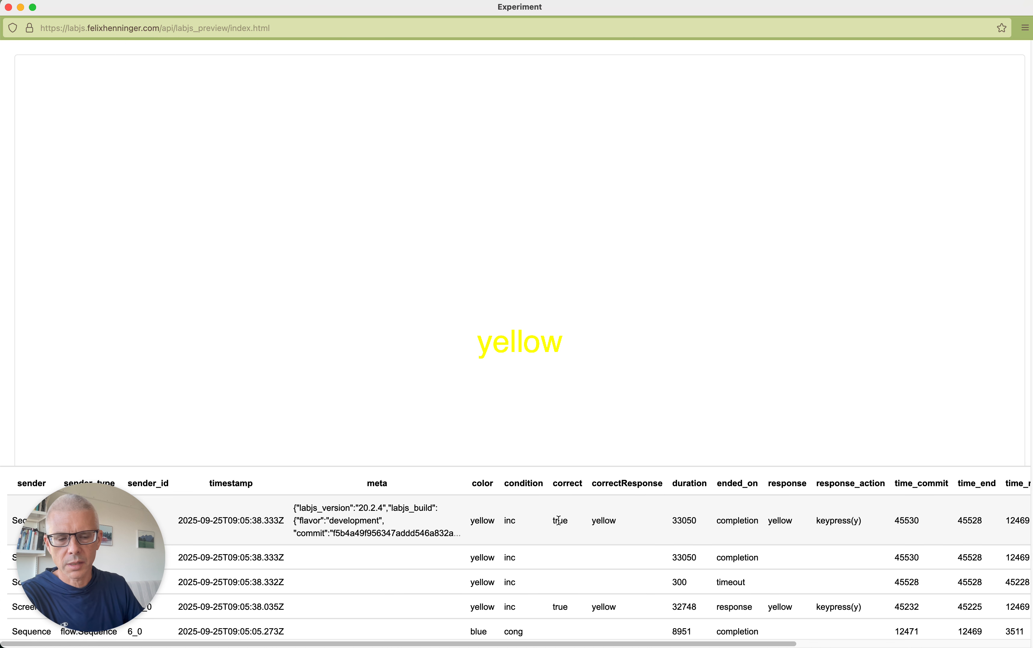
click(9, 7)
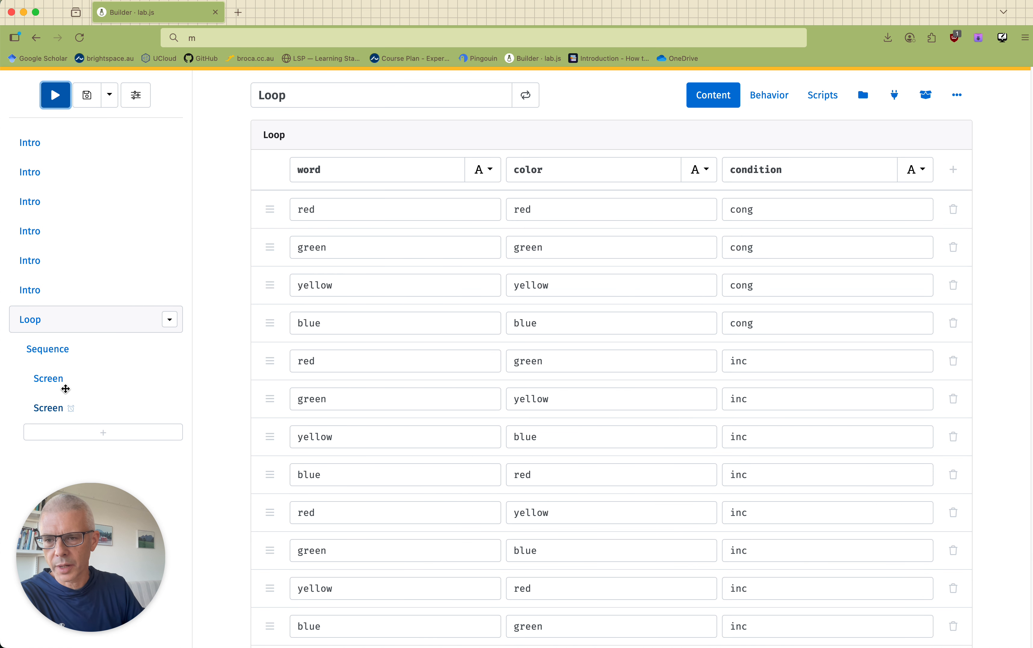
Examine the content of the word screen and of the feedback screen that follows it in the sequence.
click(48, 377)
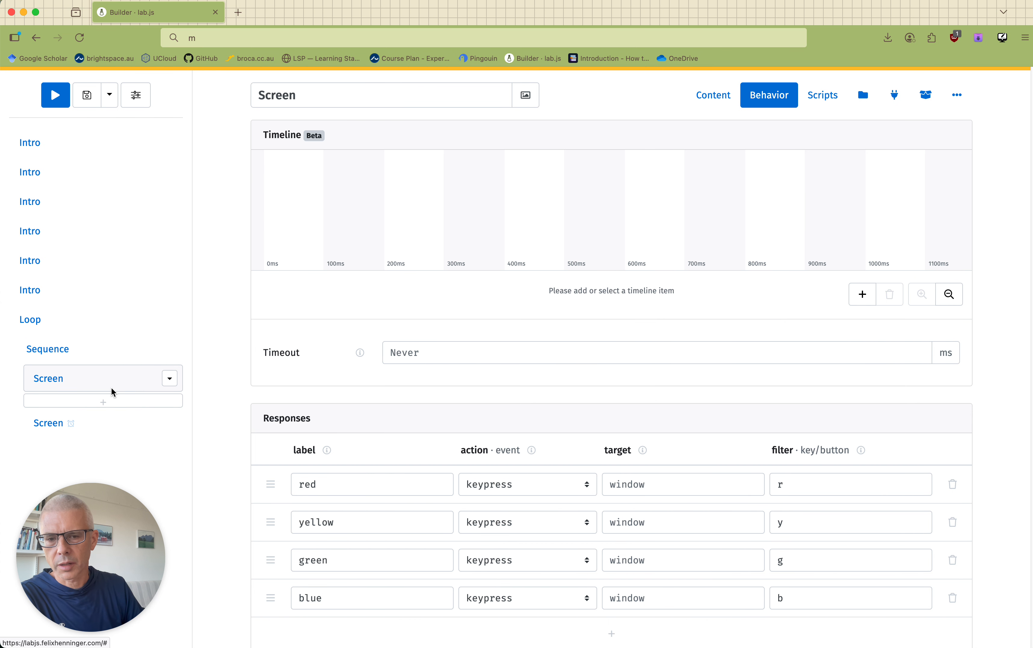
click(695, 102)
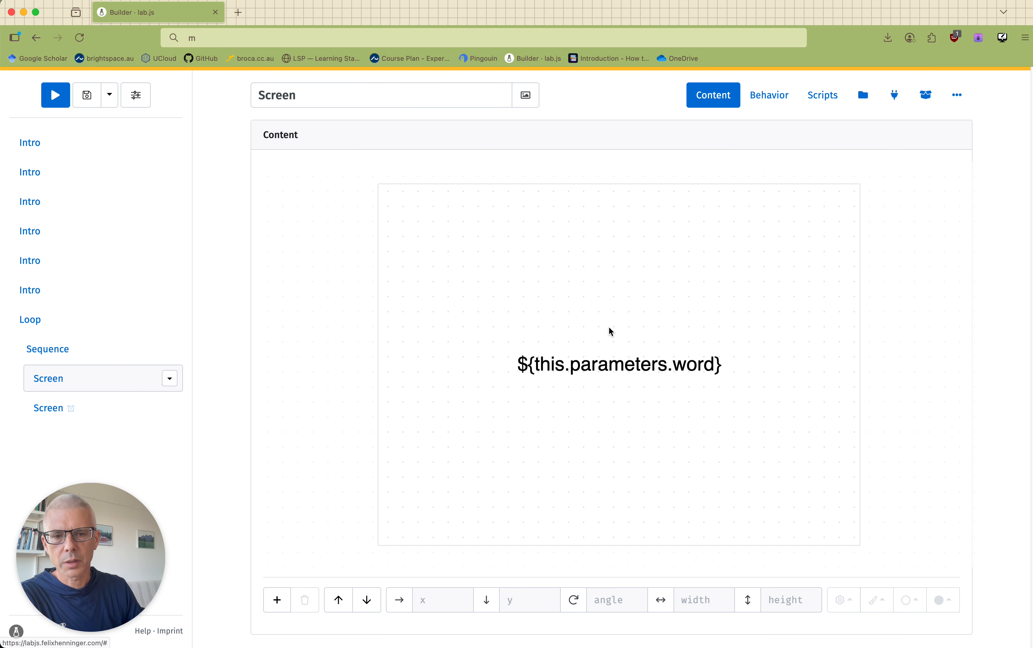
click(49, 409)
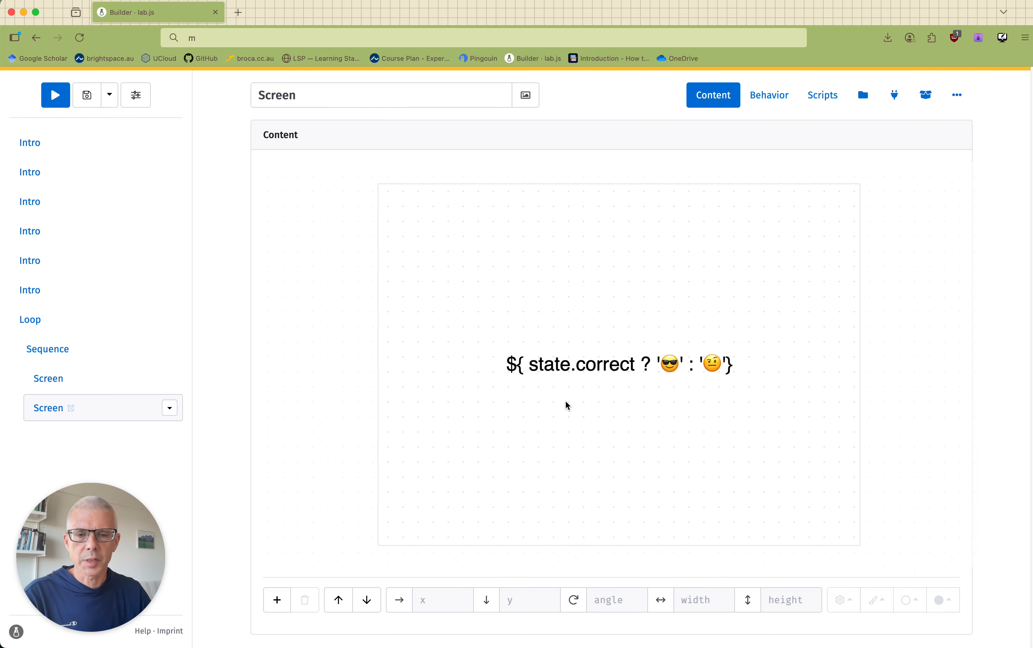
Select the state.correct emoji expression on the feedback screen, and turn off the screen's Tardy option.
click(556, 362)
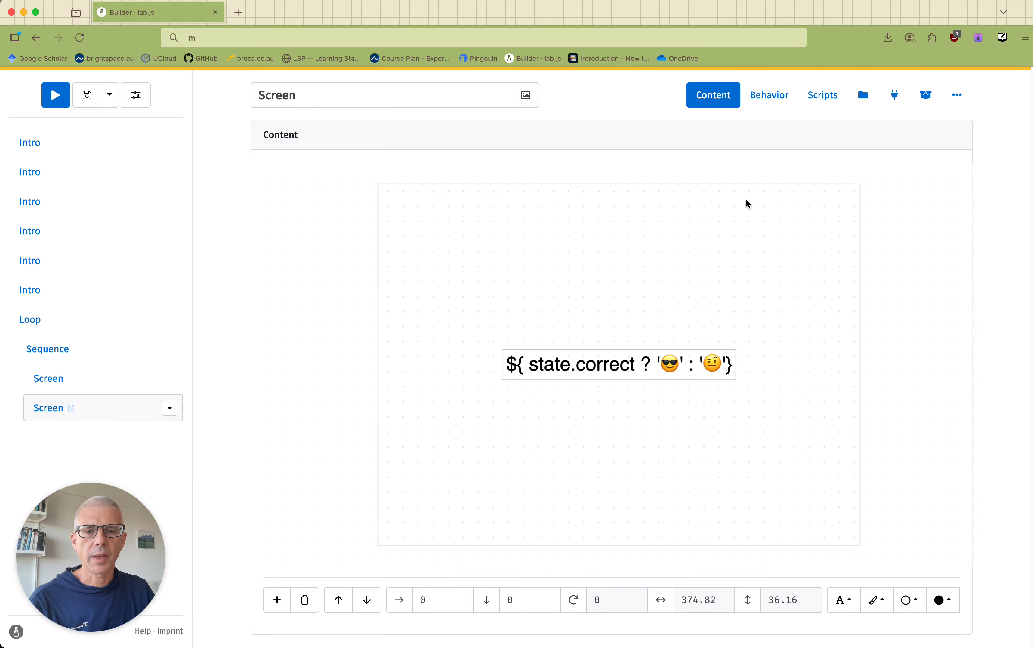
scroll(746, 199, down, 1)
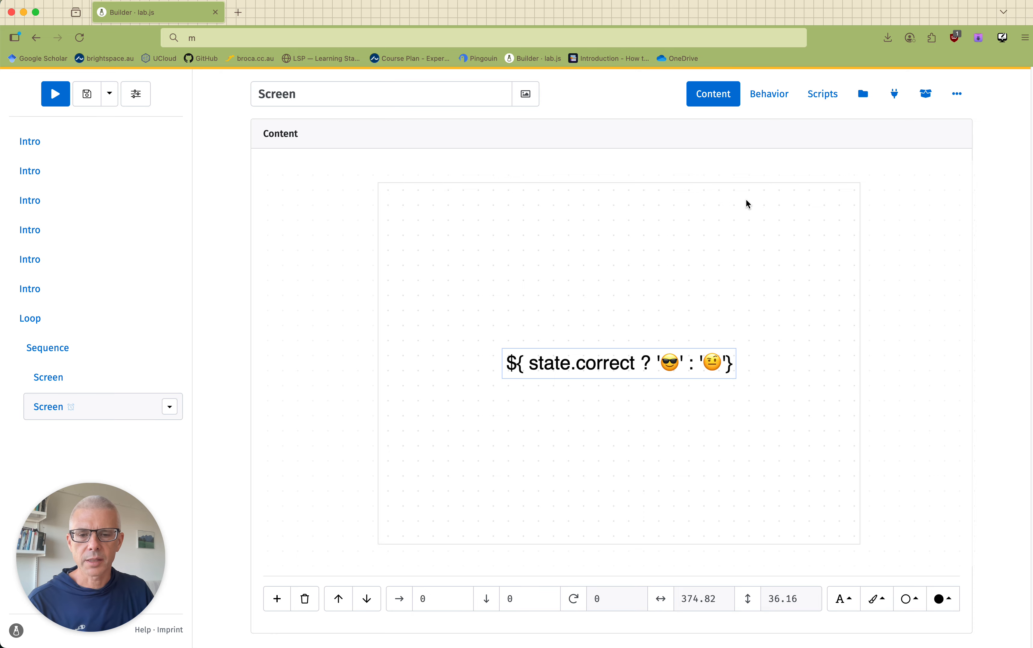
click(773, 95)
scroll(686, 333, down, 3)
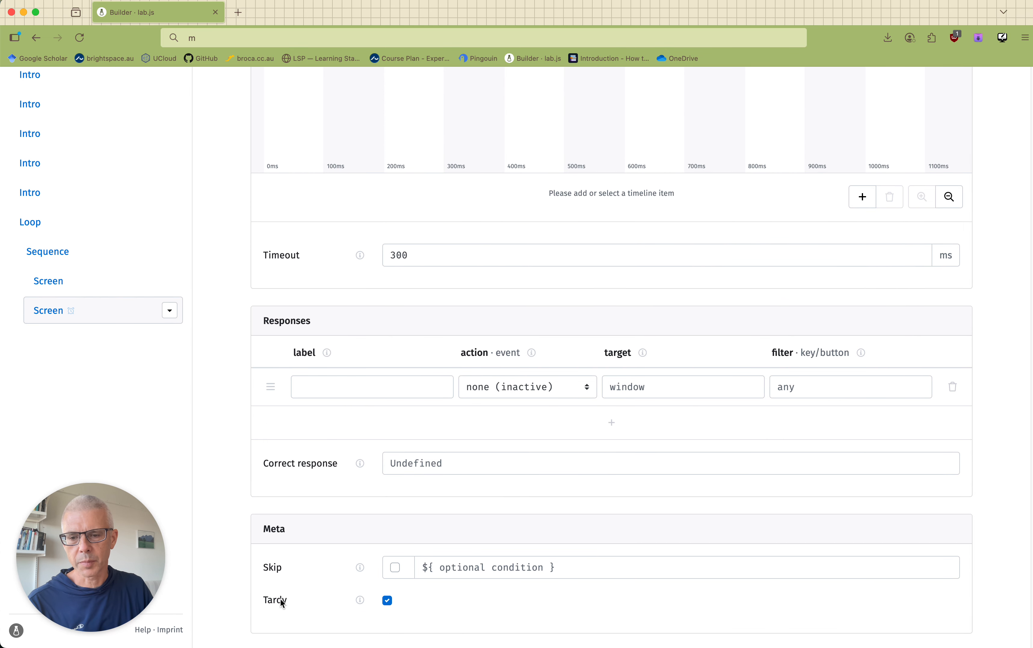
click(388, 602)
scroll(79, 198, up, 3)
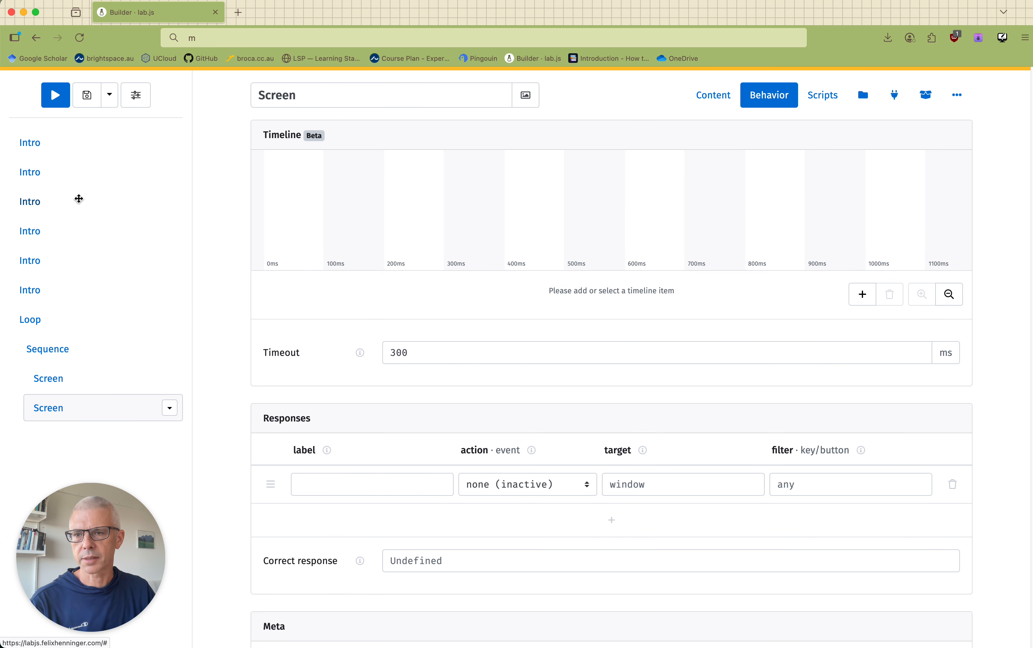
Preview the experiment with Tardy off and advance through the instruction screens to the first trial.
click(58, 101)
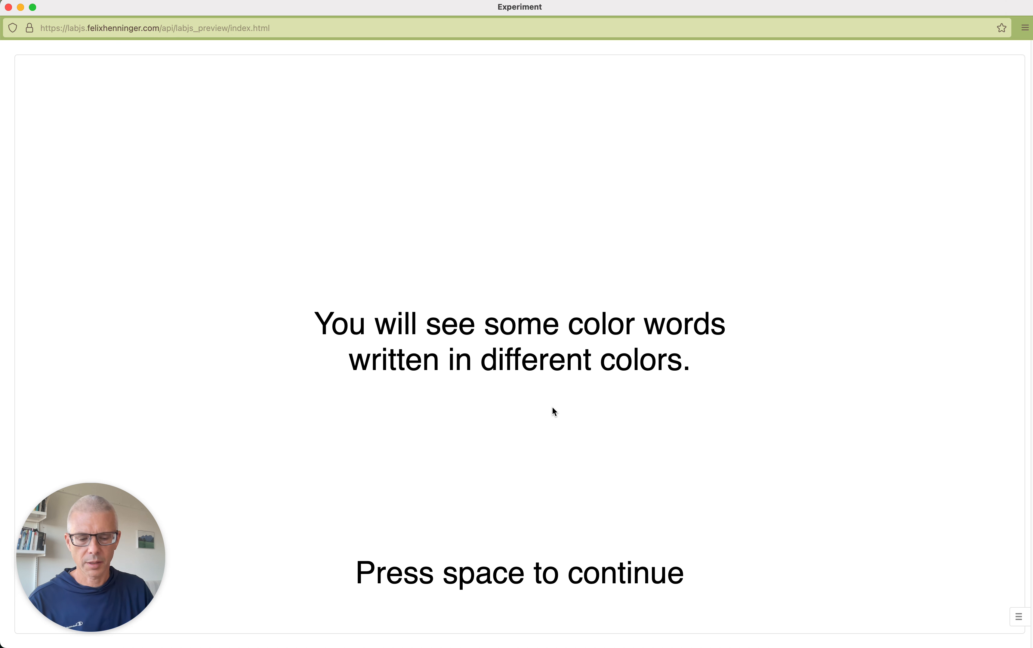
key(space)
key(space)
key(space)
key(space)
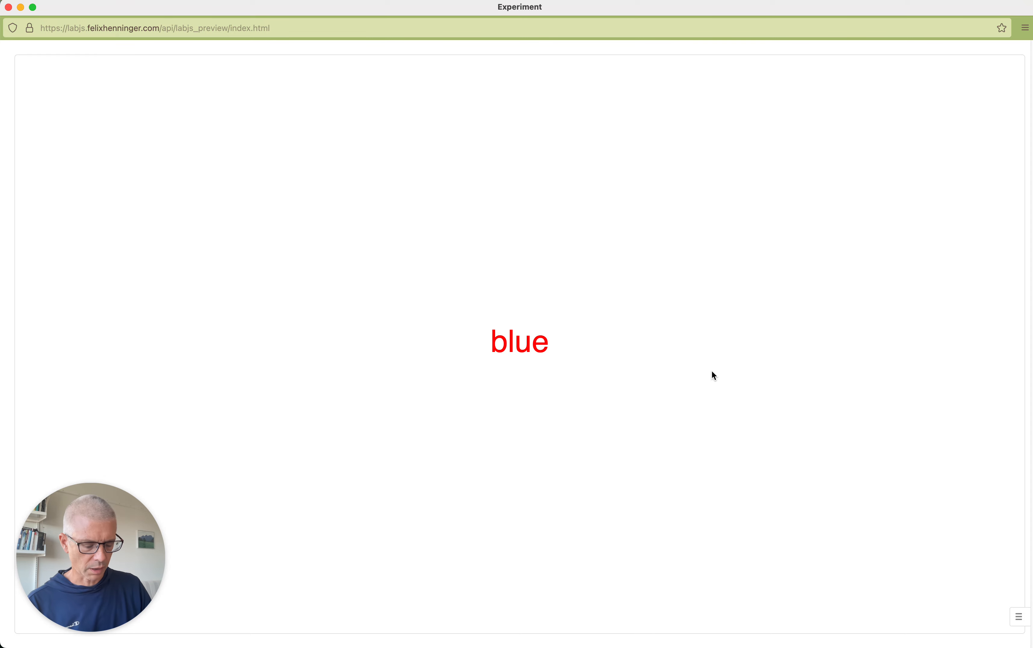
Answer the red-colored word "blue" as blue and the green-colored one as green, checking the feedback after each, and close the preview.
key(b)
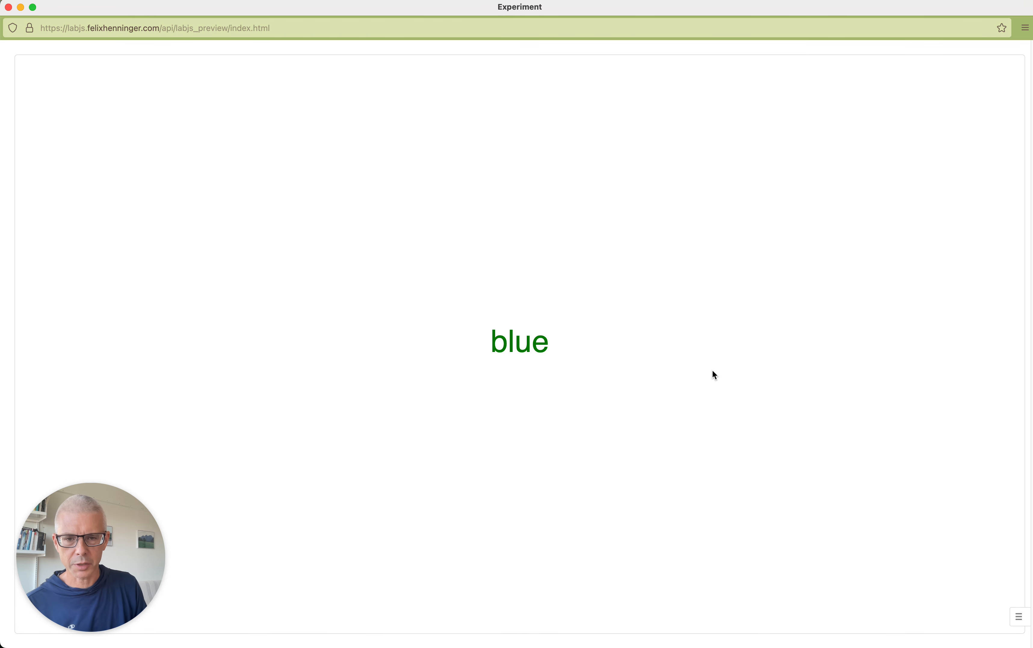
key(g)
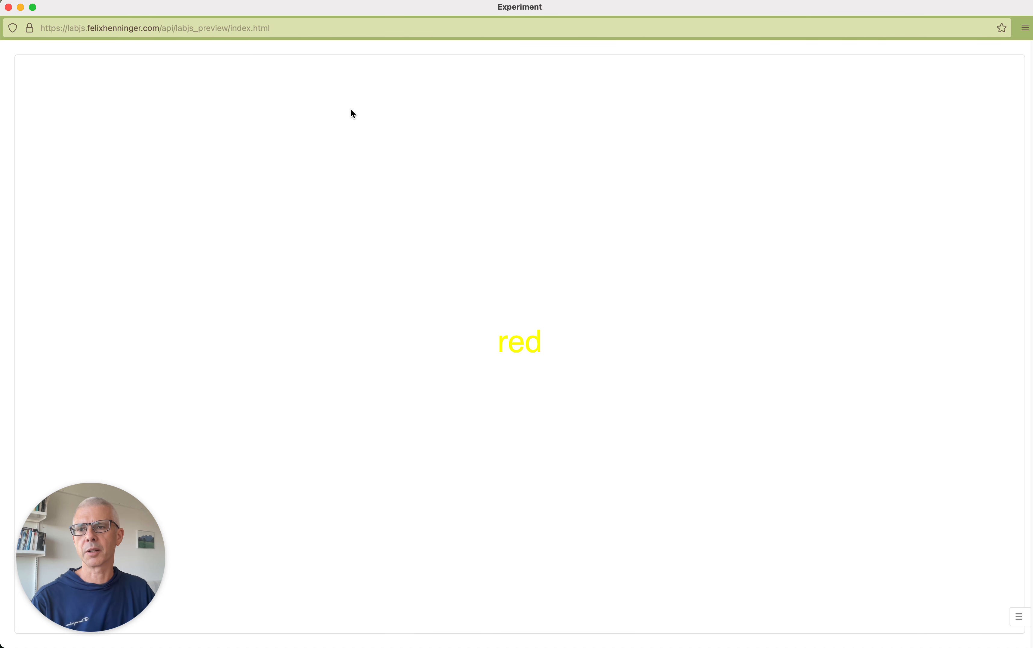
click(9, 9)
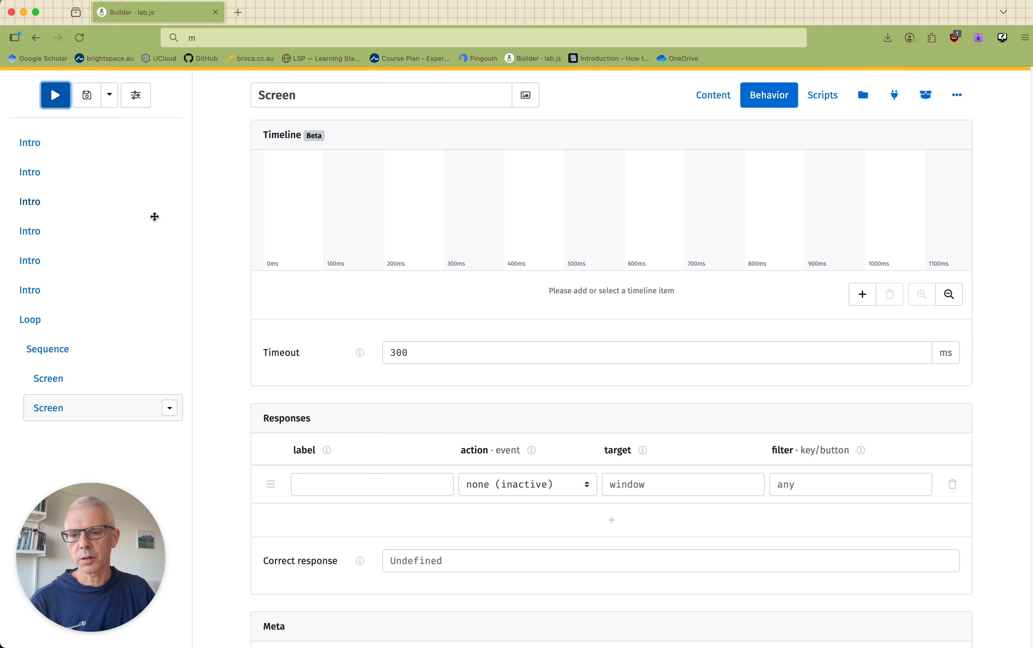
Turn the Tardy option of the feedback screen back on.
scroll(383, 468, down, 3)
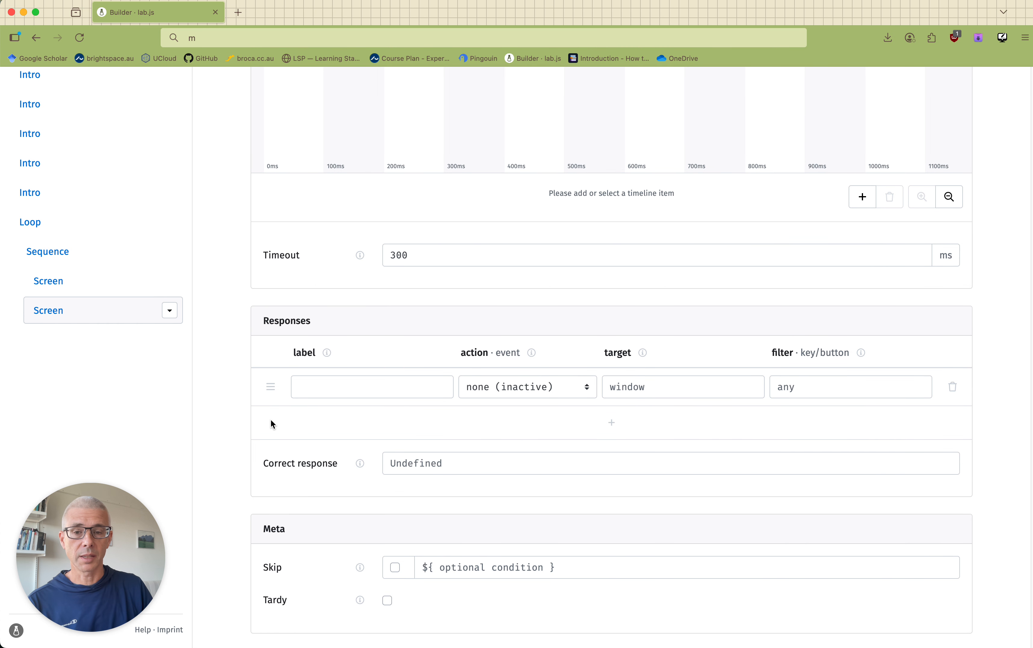
scroll(271, 421, up, 1)
scroll(272, 423, down, 1)
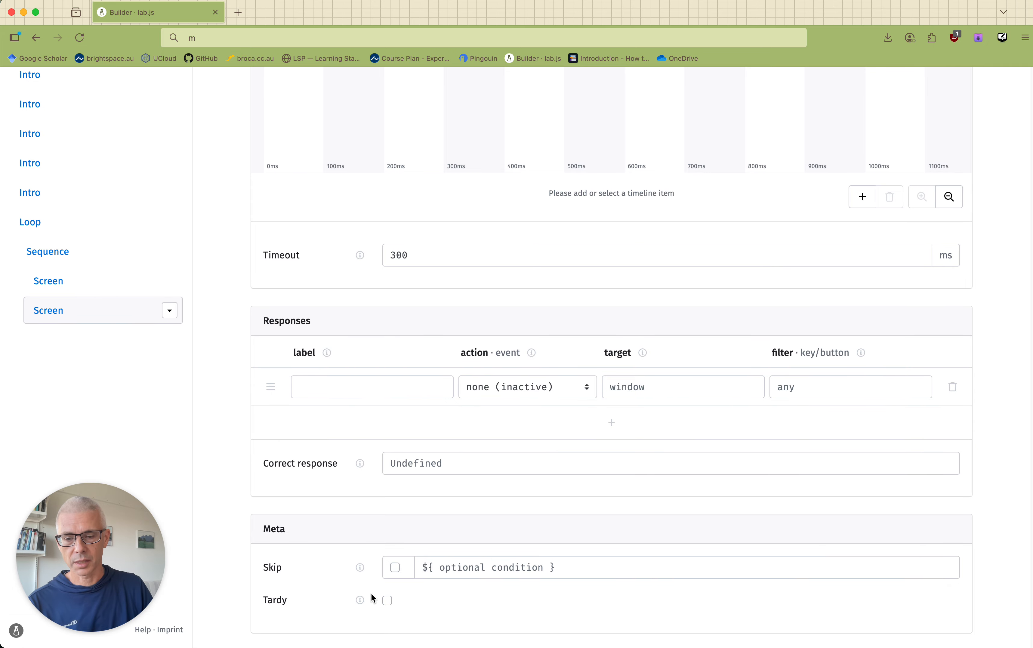
click(388, 602)
scroll(343, 558, up, 10)
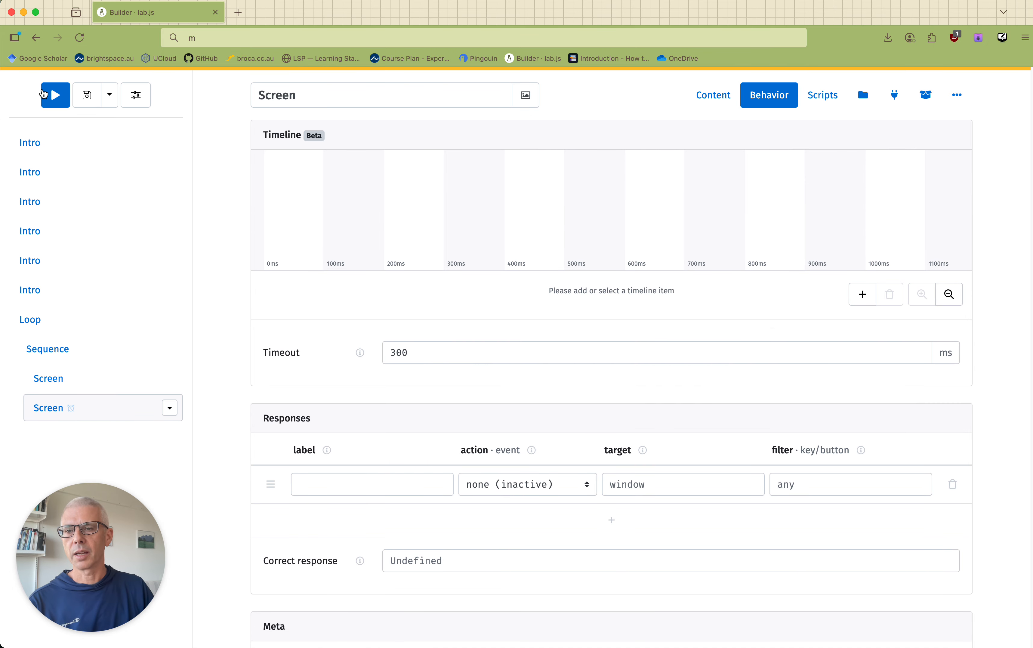
Preview the experiment with Tardy on and advance through all instruction screens to the first trial.
click(57, 95)
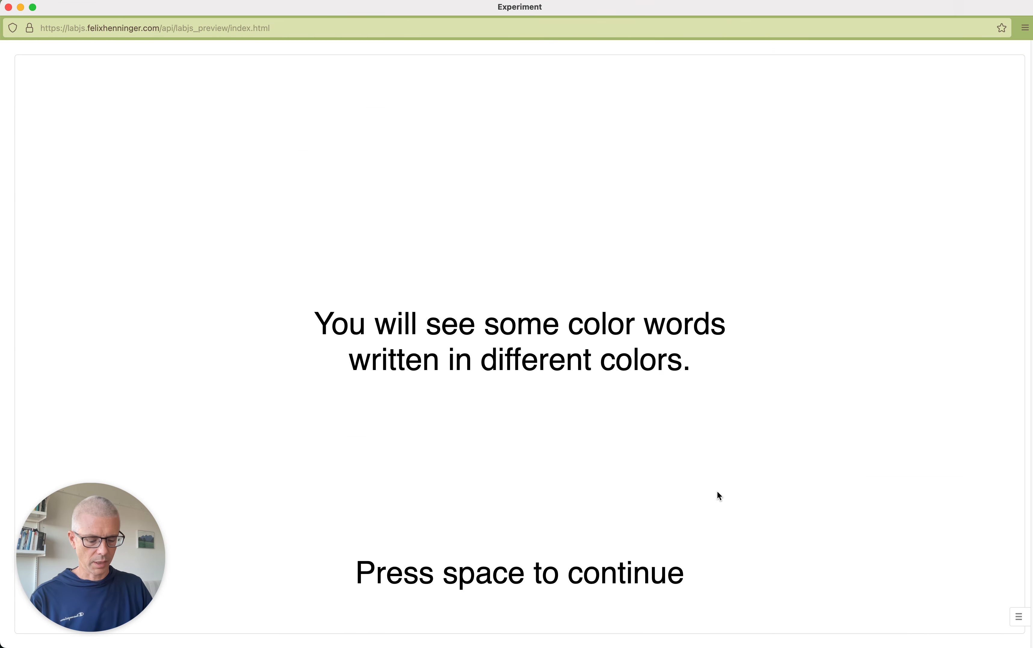
key(space)
key(space)
key(space)
key(space)
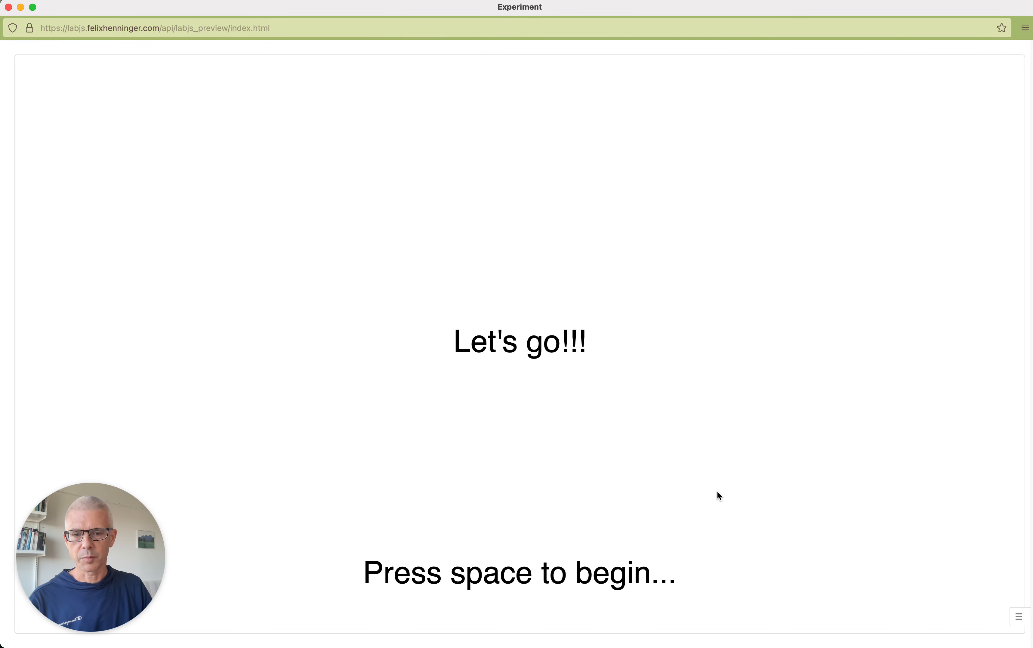
key(space)
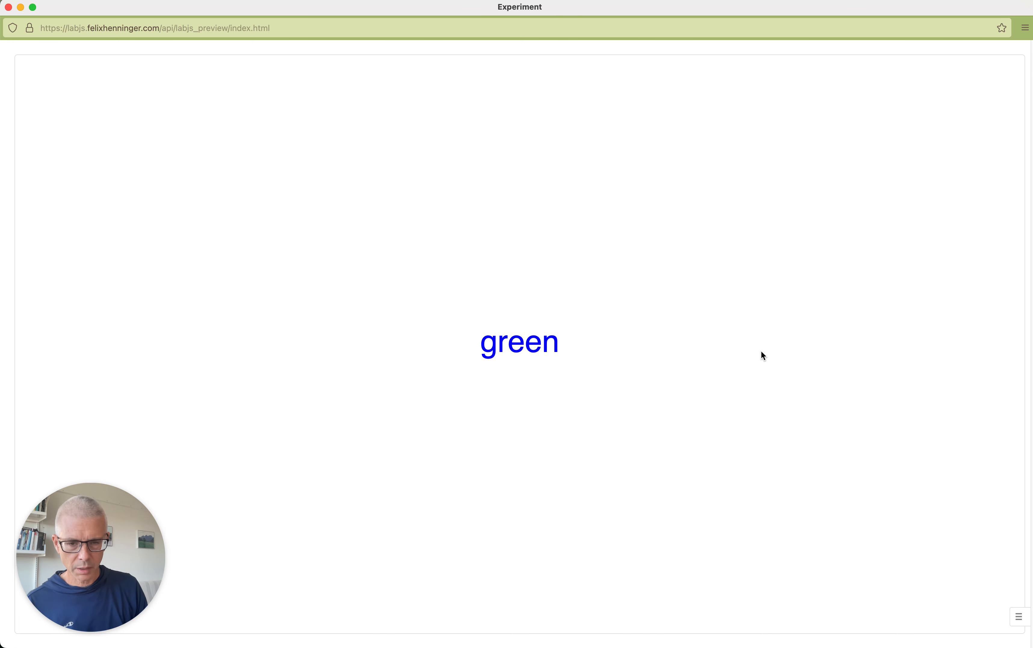
Answer the first trial as blue and the following two as red, checking the feedback after each, and close the preview.
key(b)
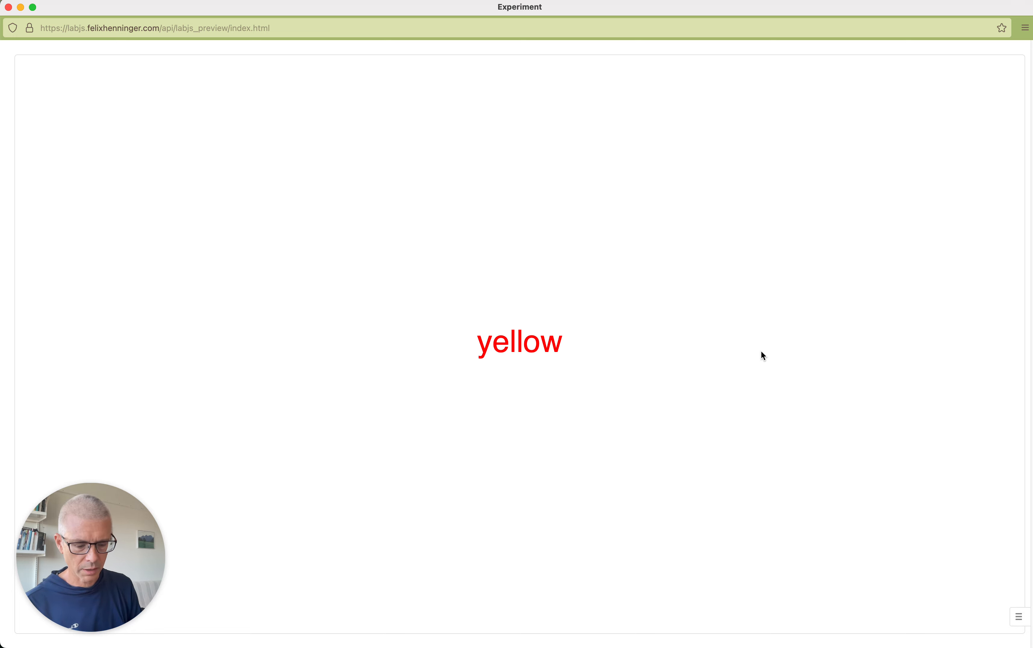
key(r)
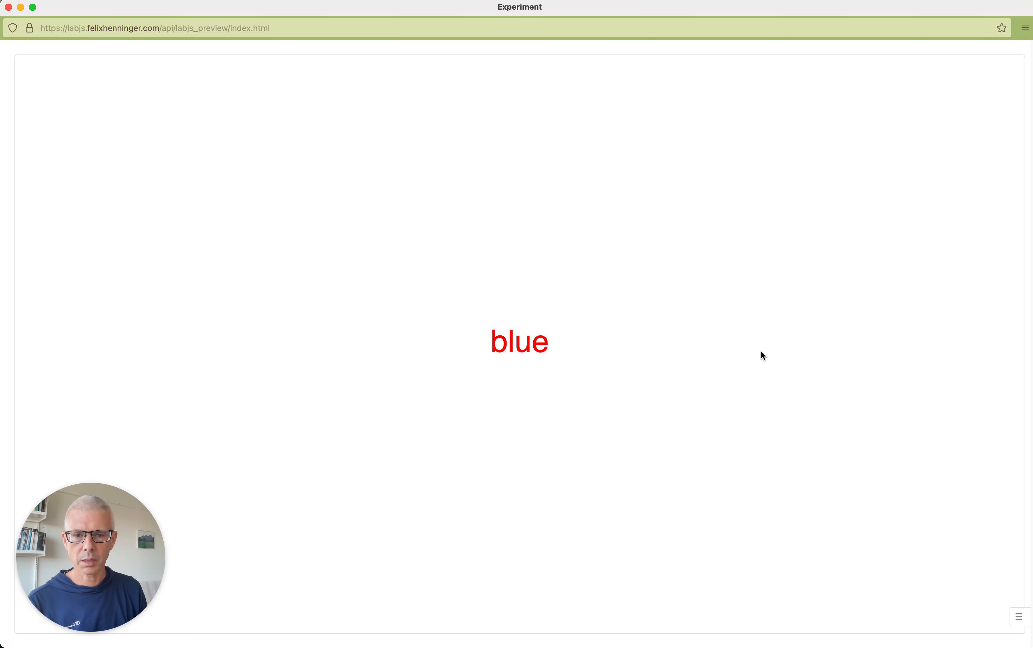
key(r)
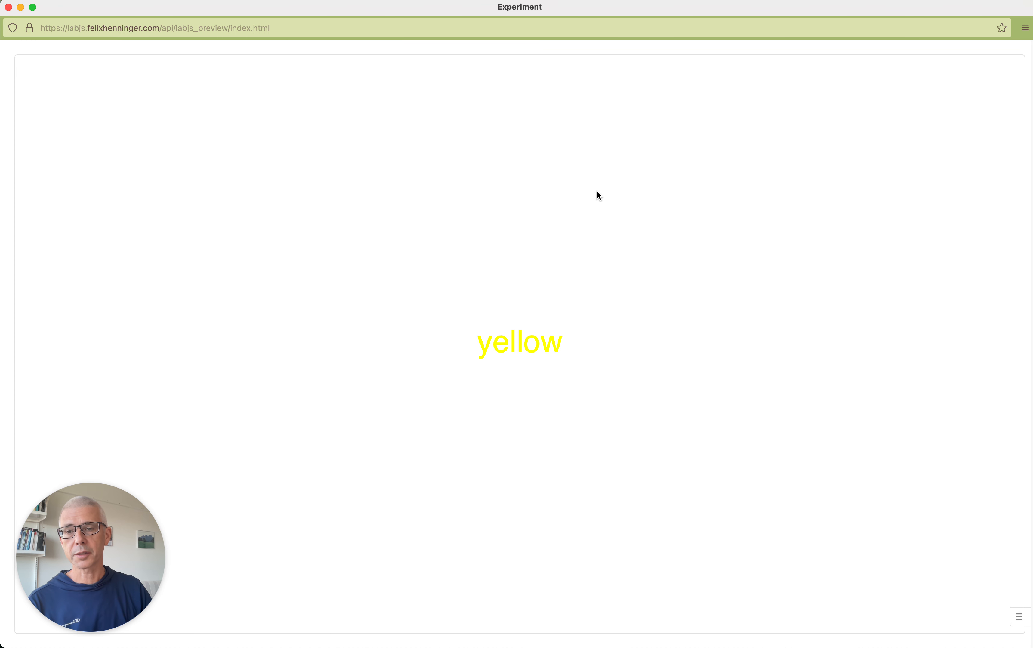
click(9, 7)
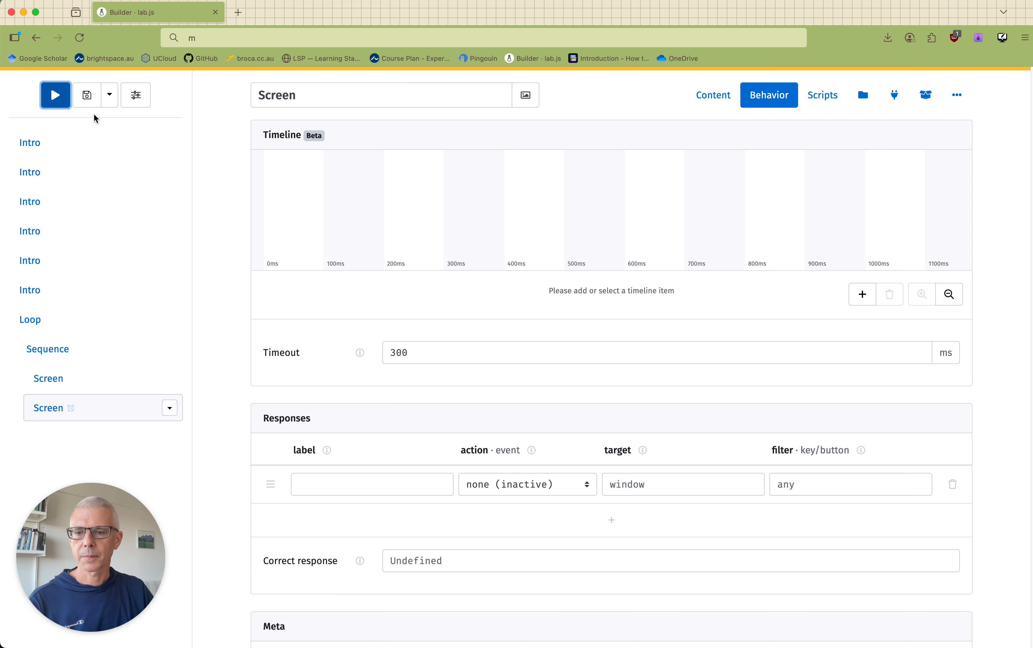